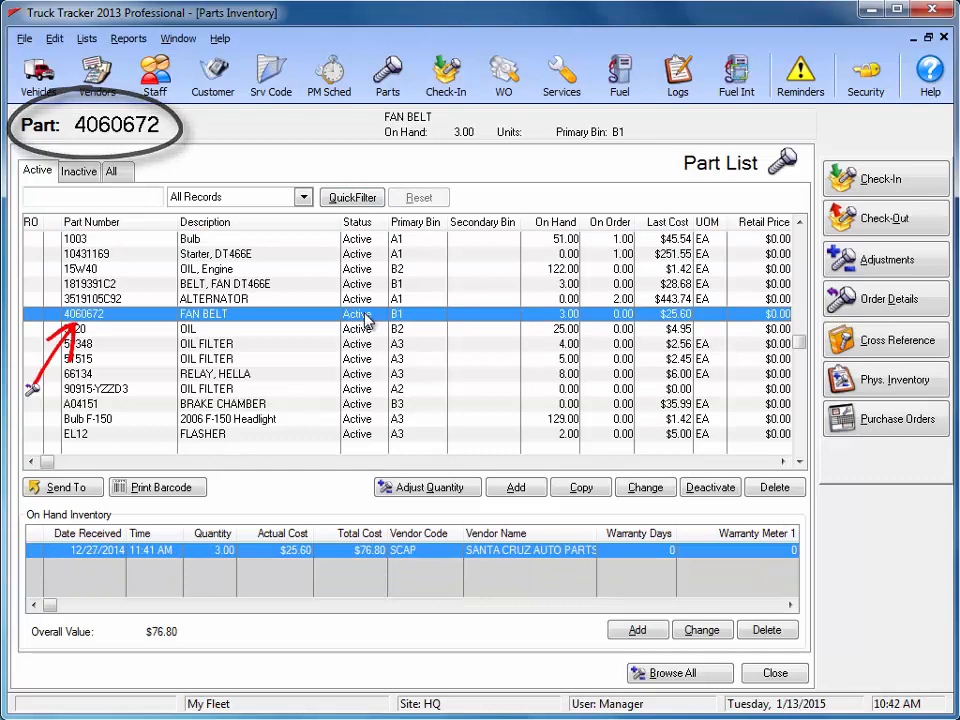
# Check out one fan belt, part 4060672, to vehicle 008, save the record and close the parts inventory
pyautogui.click(885, 221)
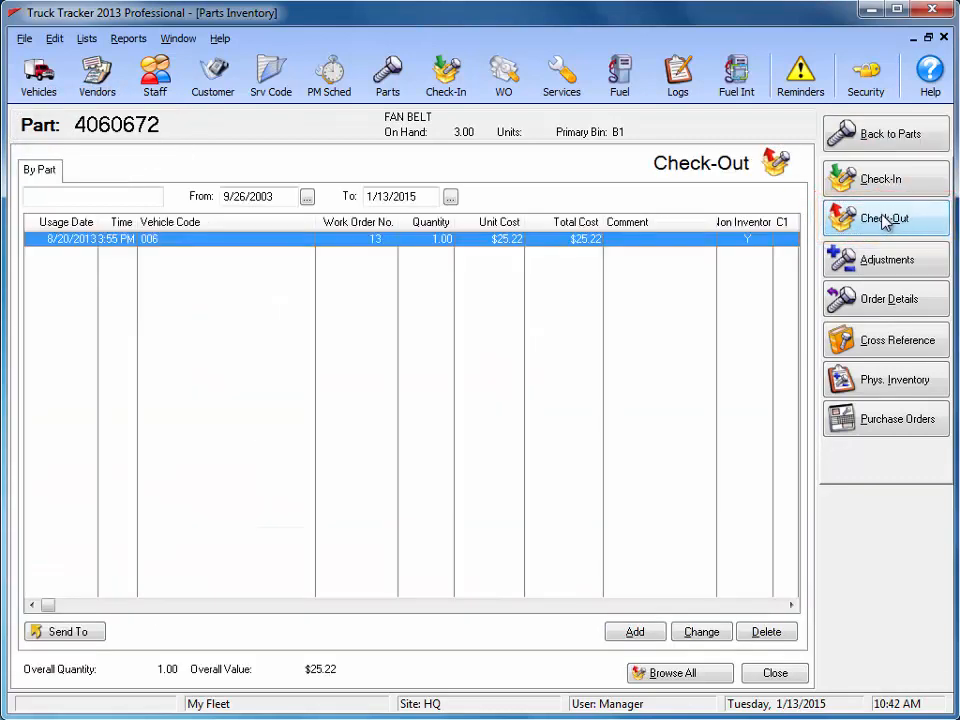
pyautogui.click(636, 633)
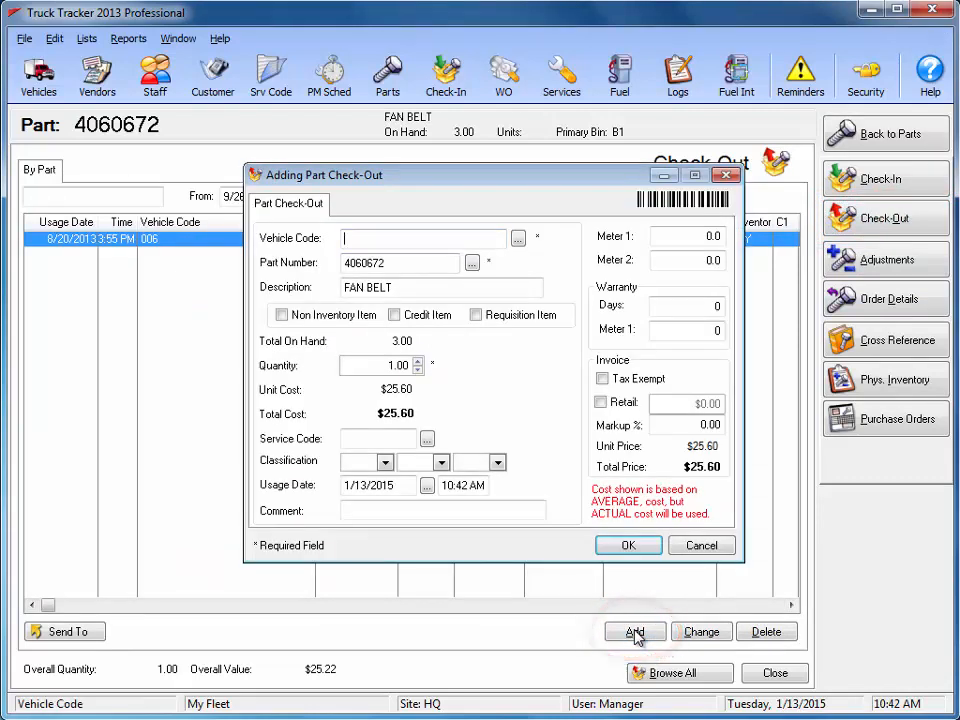
pyautogui.click(519, 239)
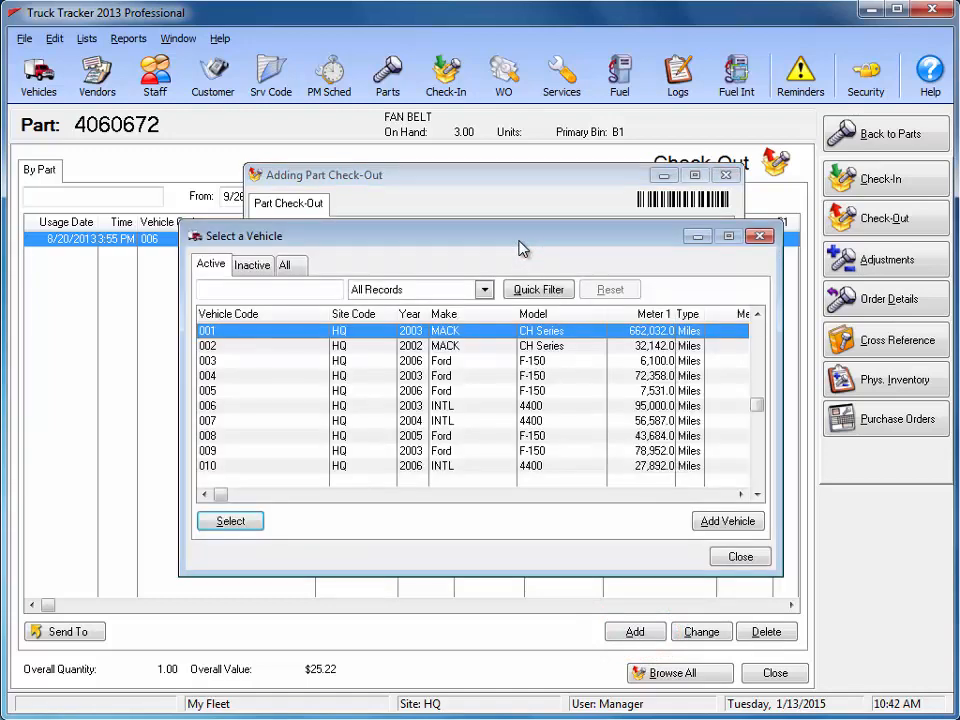
pyautogui.click(487, 437)
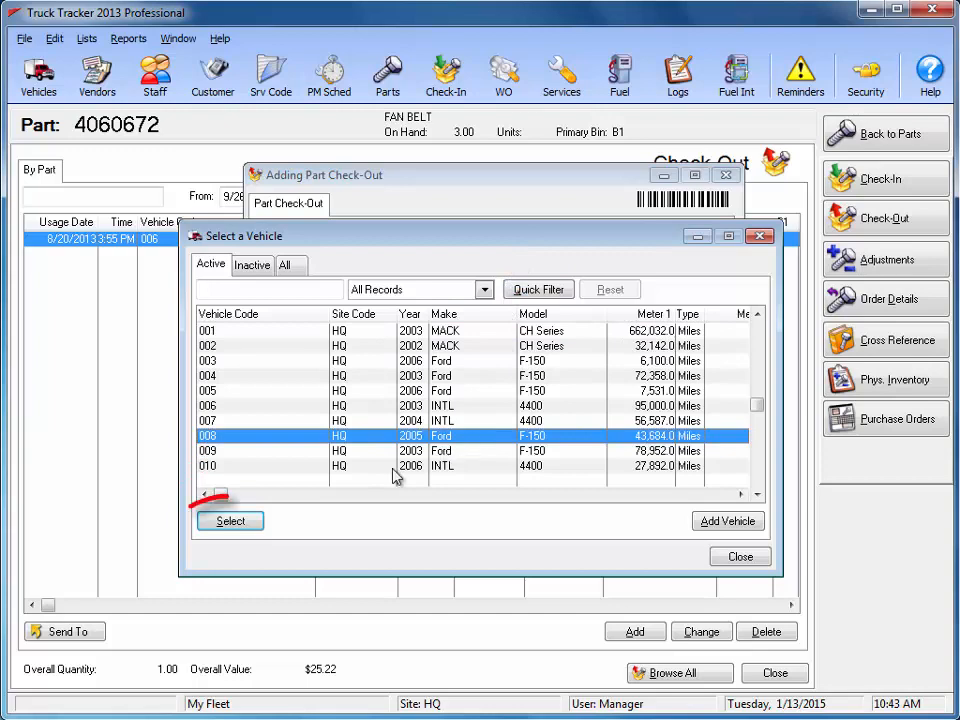
pyautogui.click(231, 522)
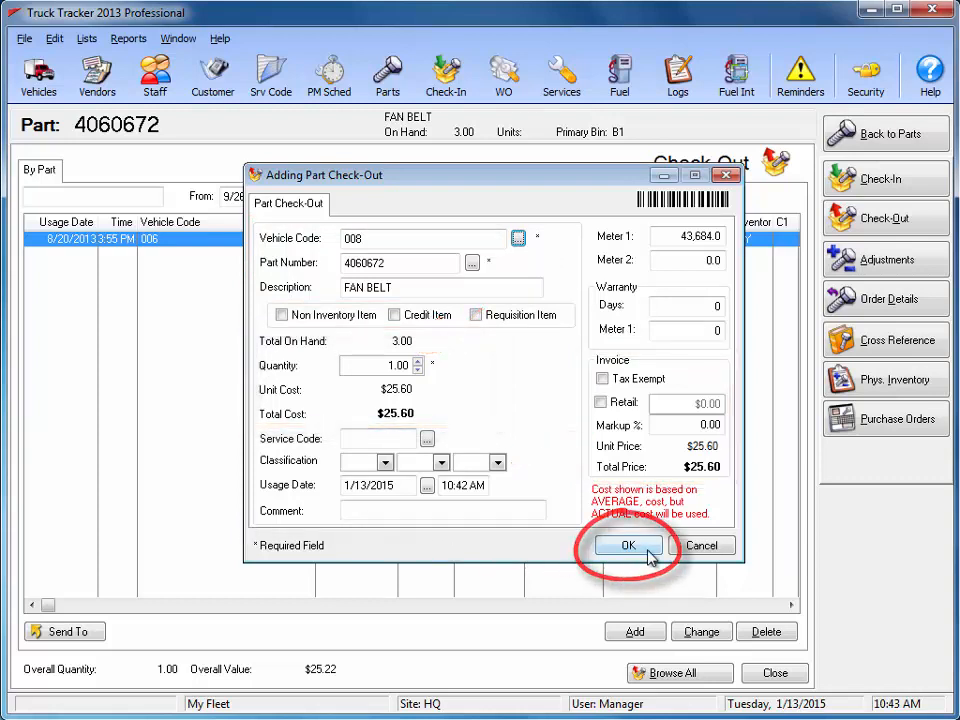
pyautogui.click(628, 545)
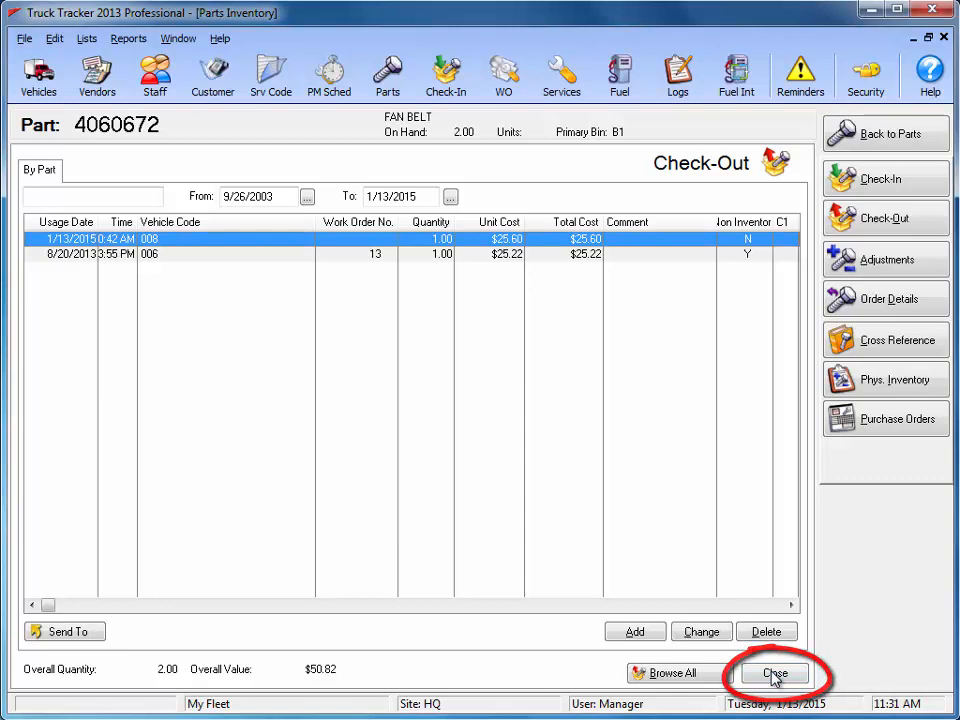
pyautogui.click(775, 674)
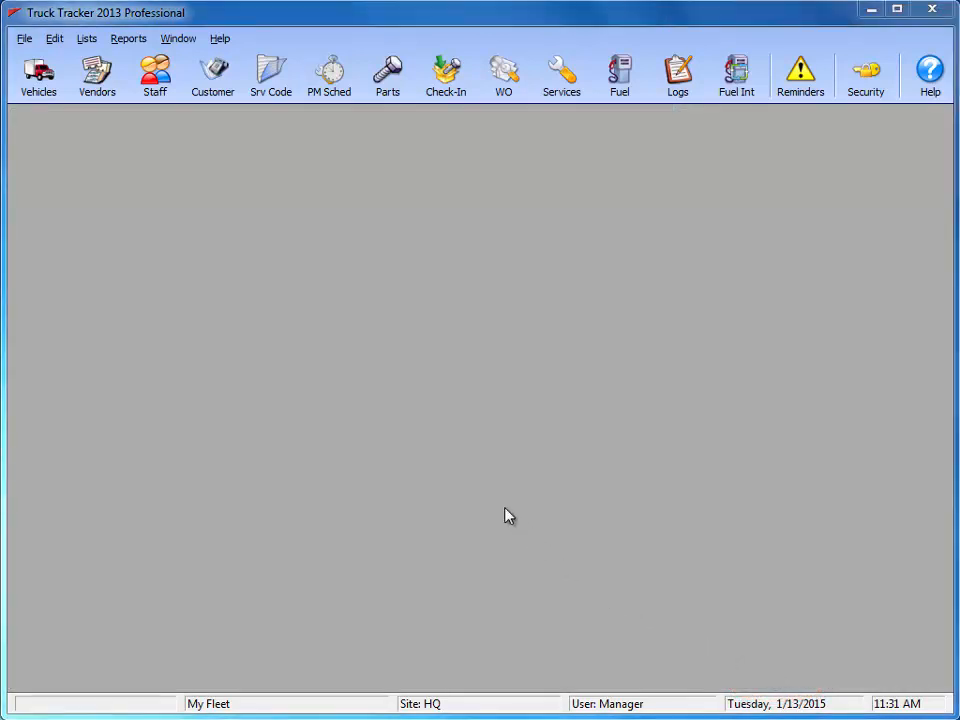
# Review the part usage records of vehicle 008, and close the vehicle window
pyautogui.click(55, 97)
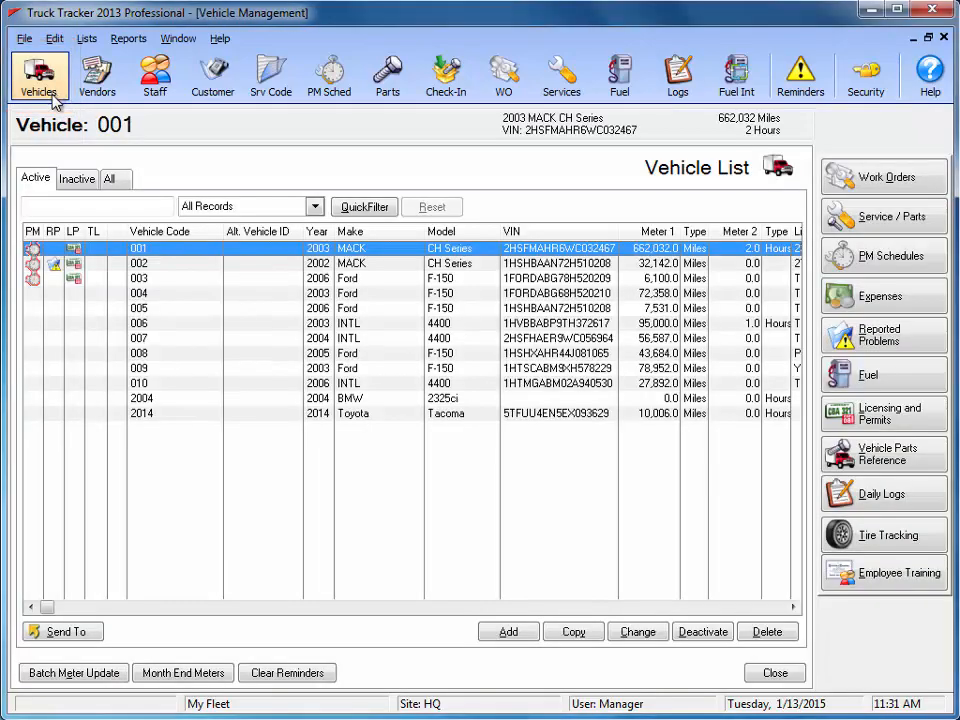
pyautogui.click(99, 357)
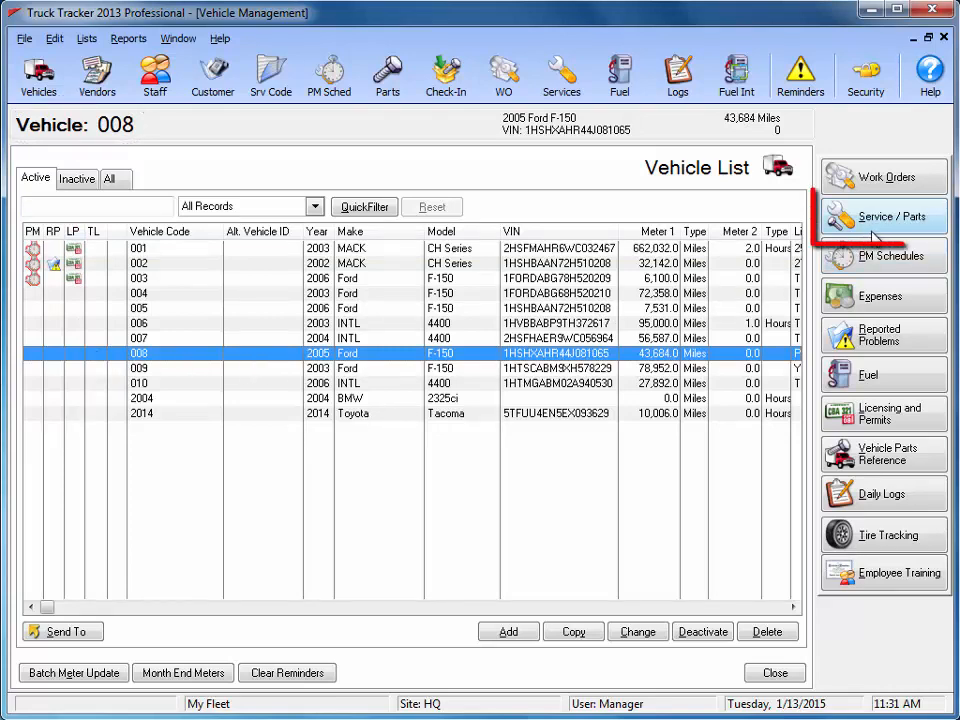
pyautogui.click(836, 230)
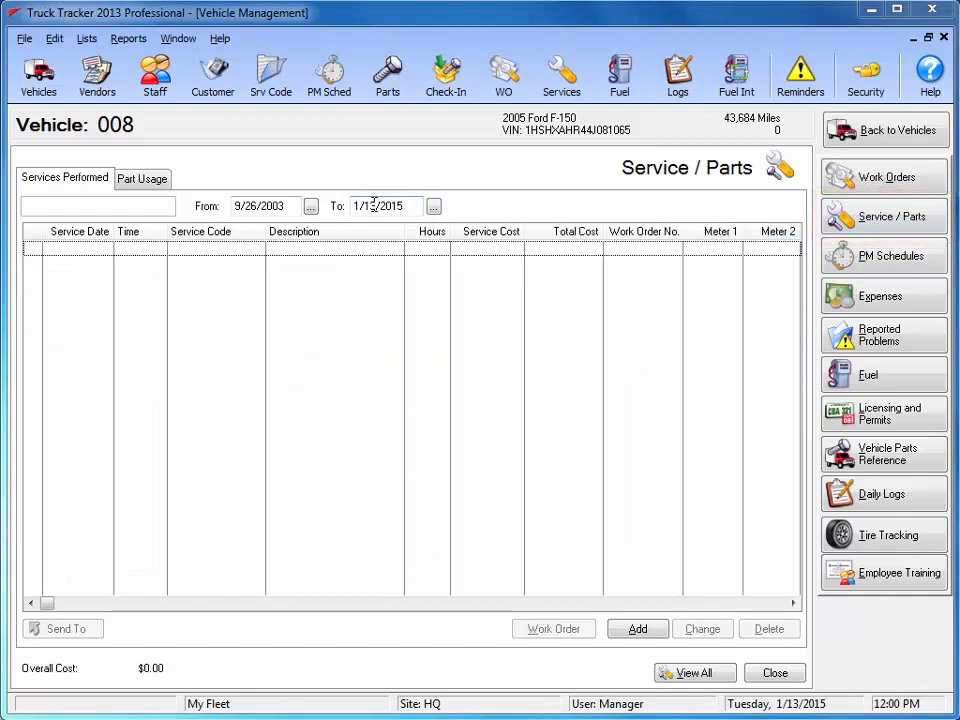
pyautogui.click(163, 183)
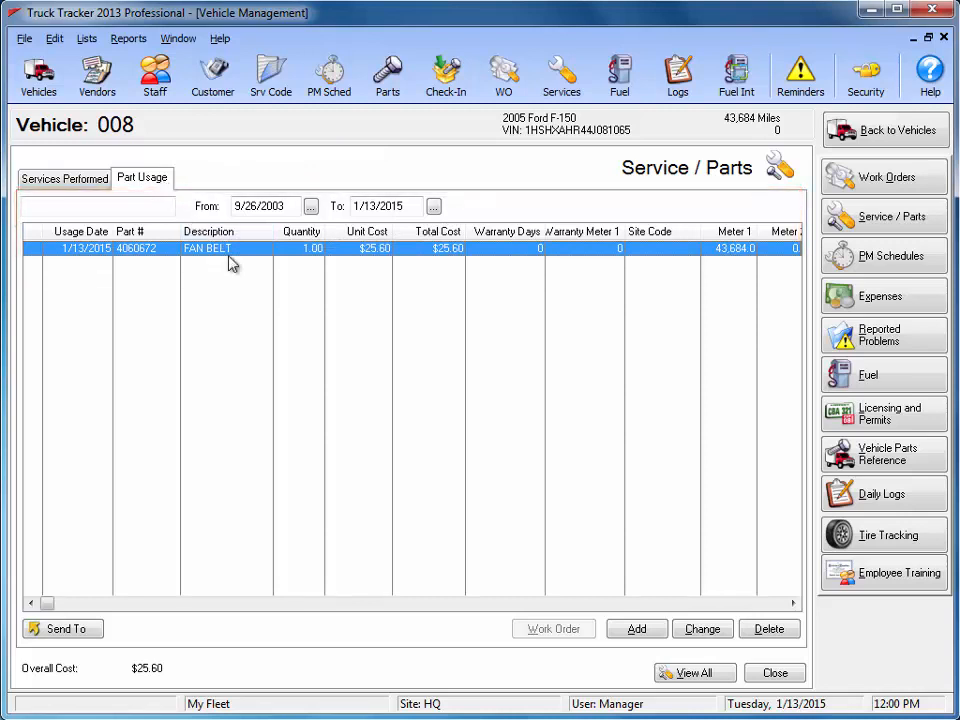
pyautogui.click(780, 673)
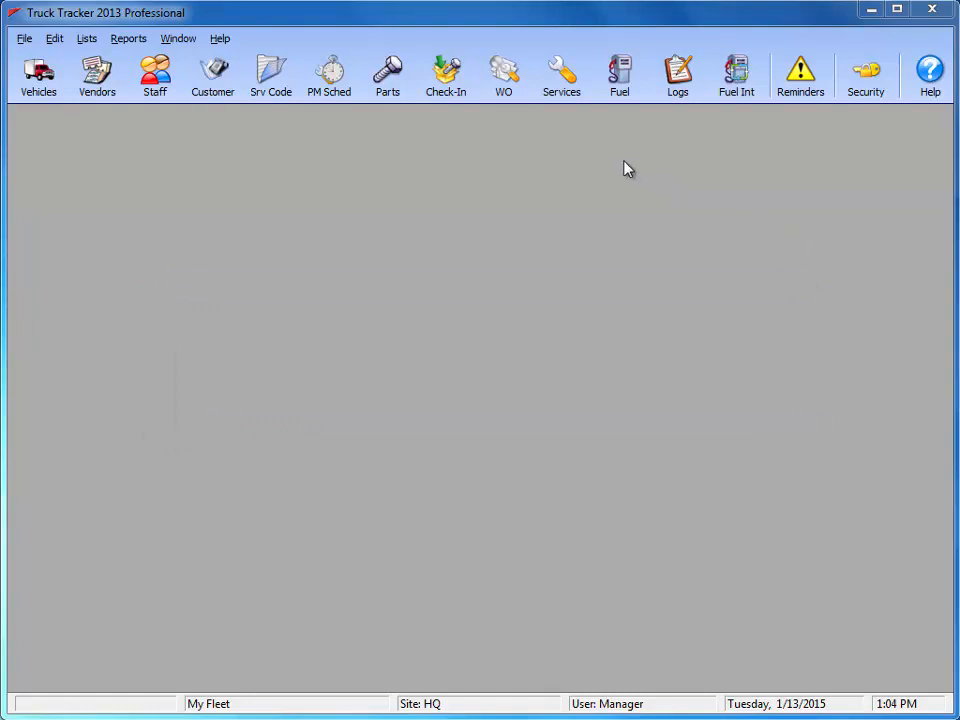
# Add one oil filter, part 51515, to the parts used on vehicle 009's open work order, then save and close it
pyautogui.click(520, 96)
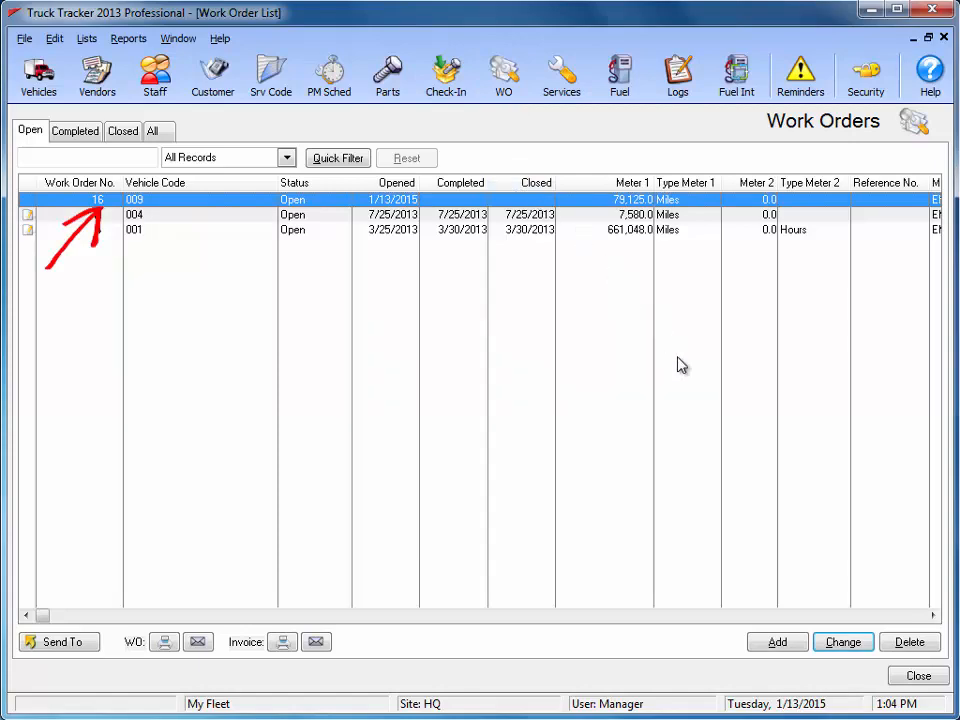
pyautogui.click(840, 643)
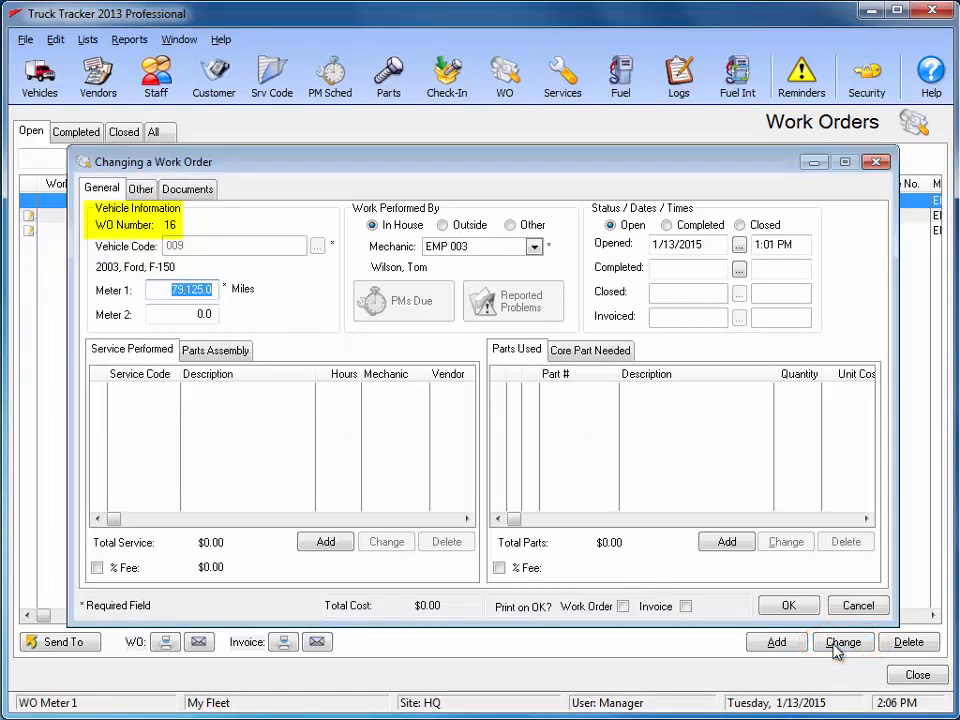
pyautogui.click(727, 544)
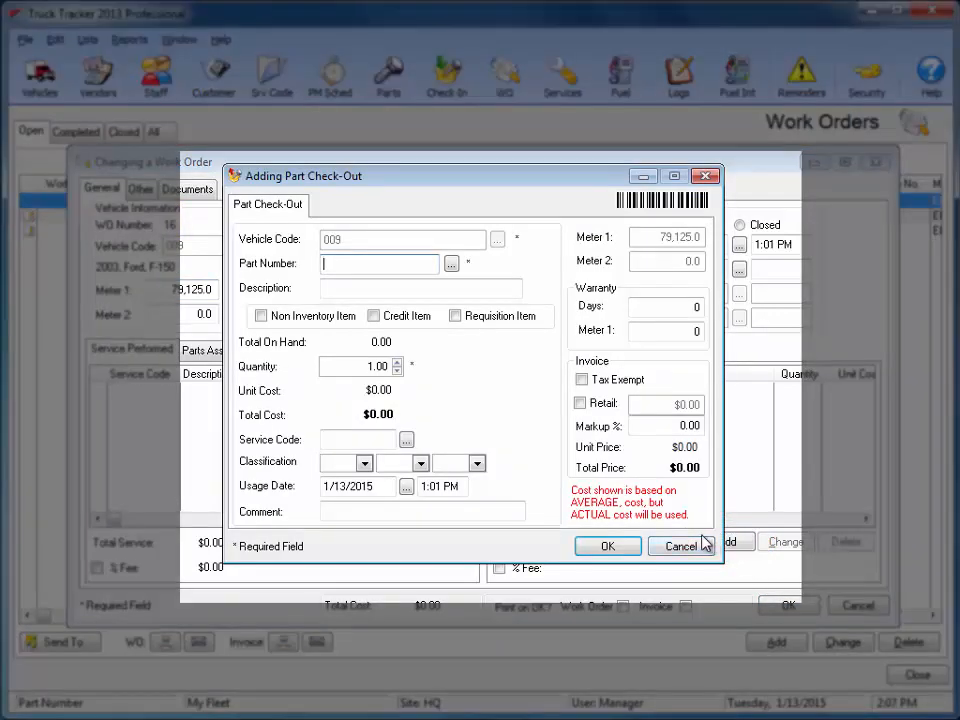
pyautogui.click(451, 263)
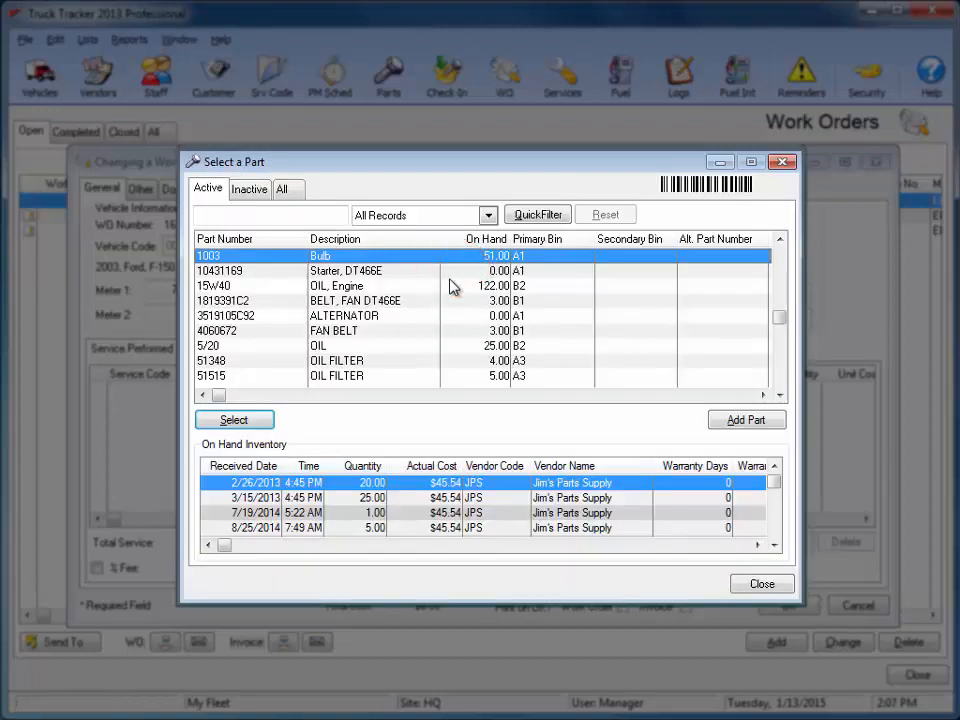
pyautogui.click(446, 377)
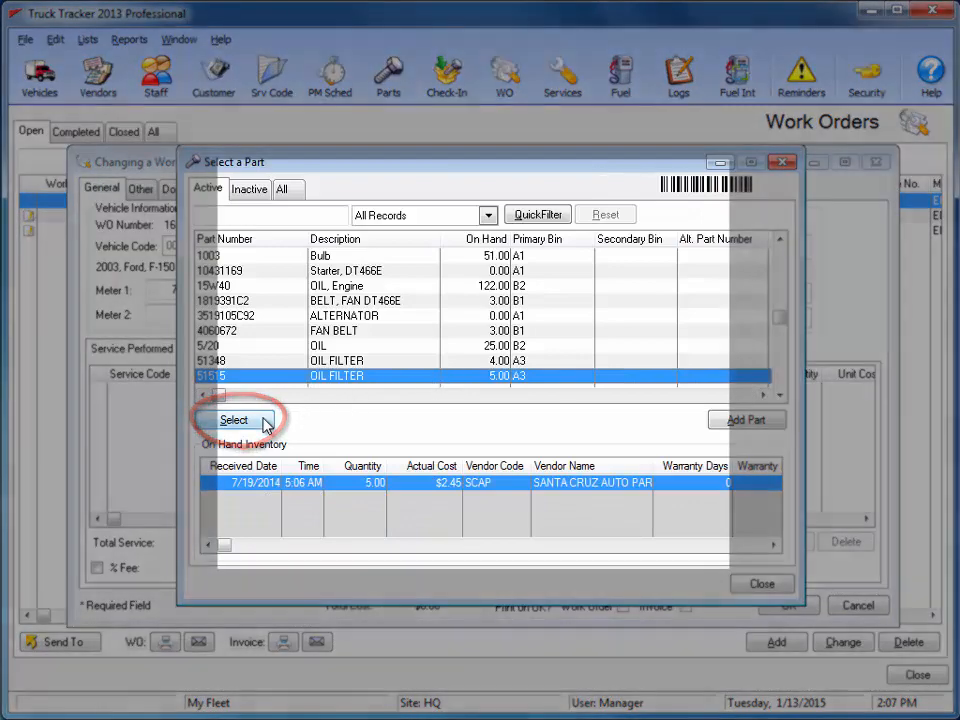
pyautogui.click(265, 424)
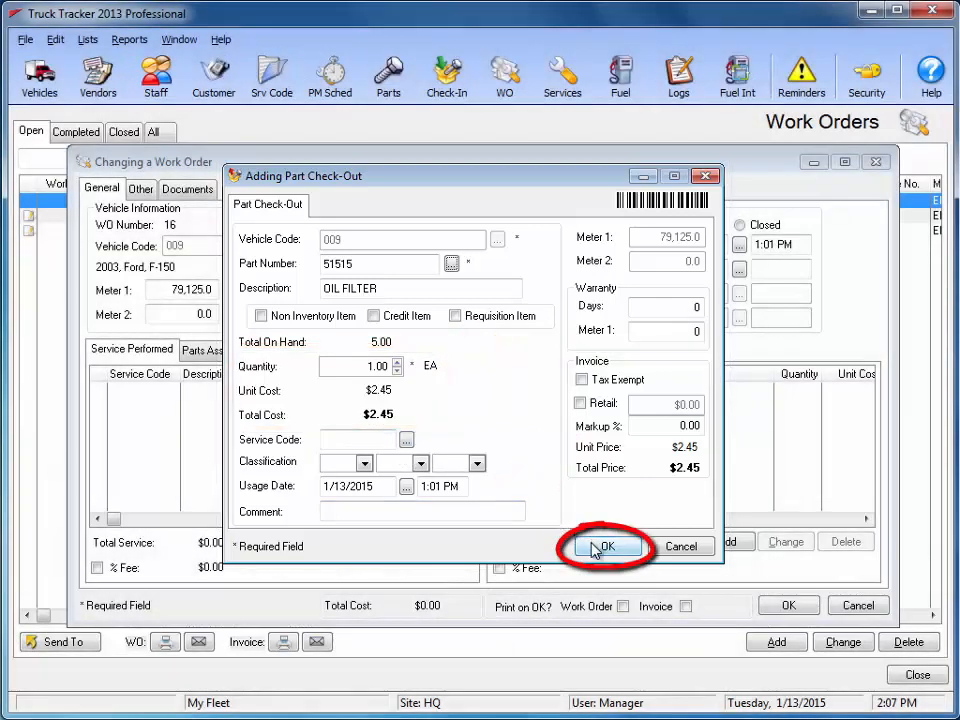
pyautogui.click(603, 547)
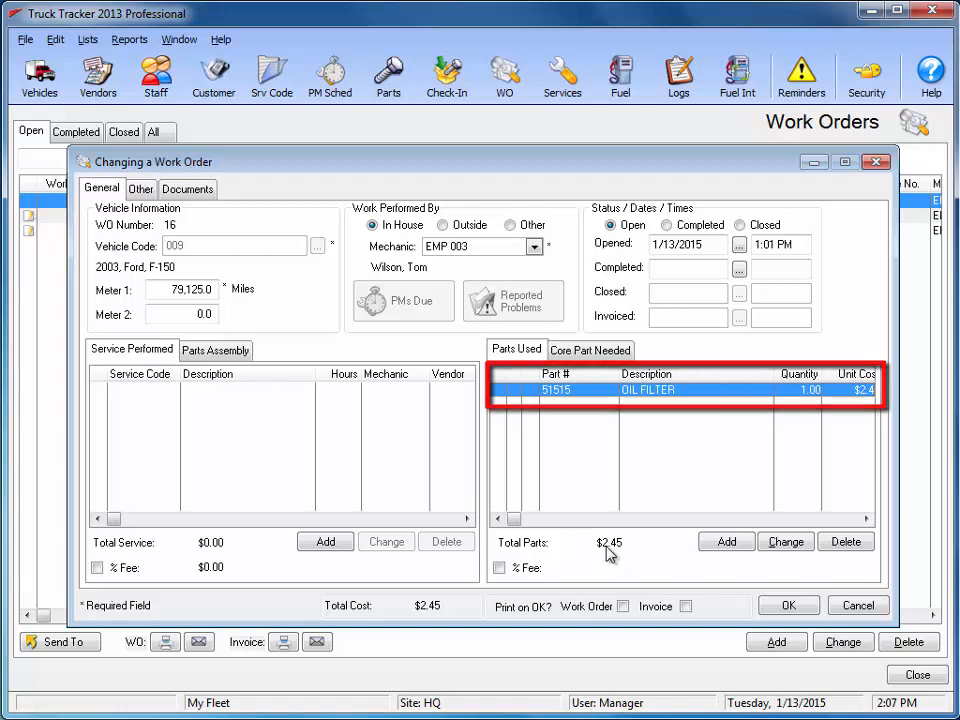
pyautogui.click(792, 610)
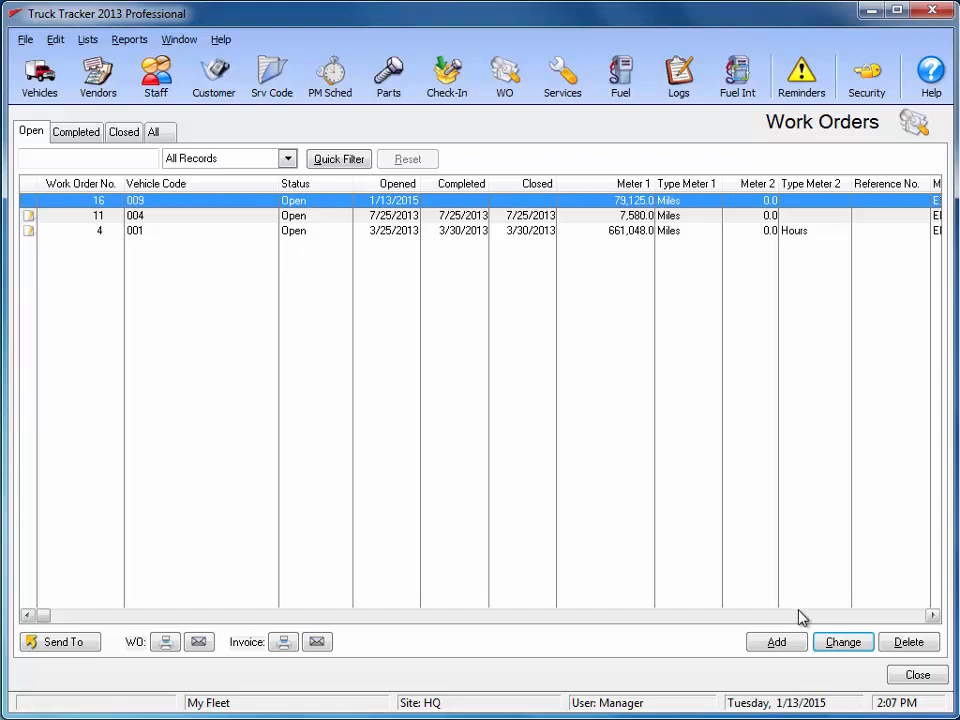
pyautogui.click(914, 676)
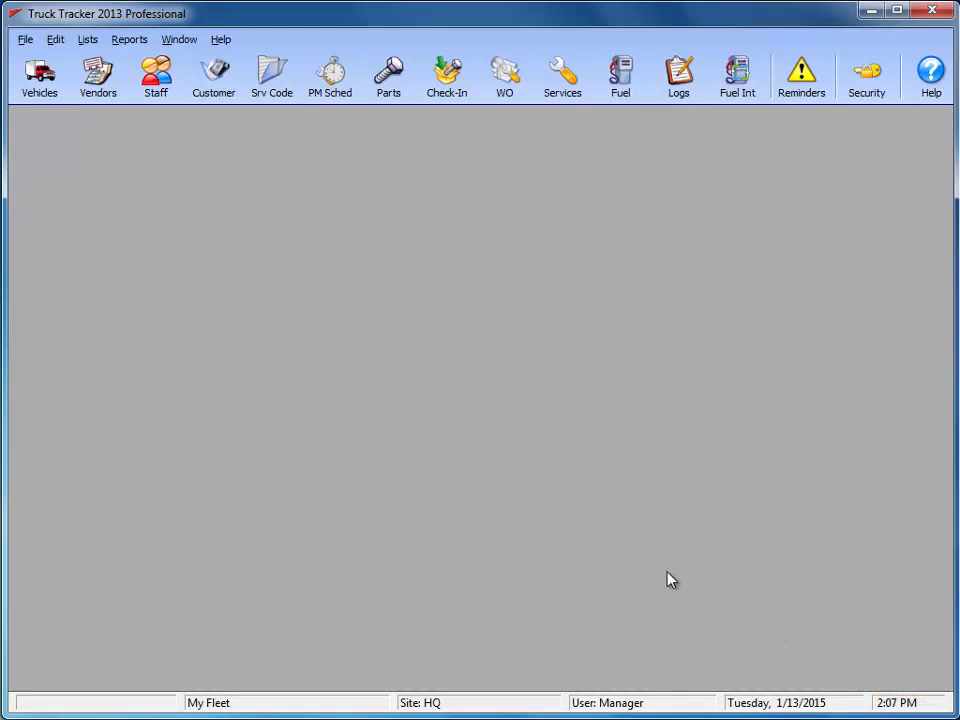
# Review the part usage records of vehicle 009, and close the vehicle window
pyautogui.click(56, 94)
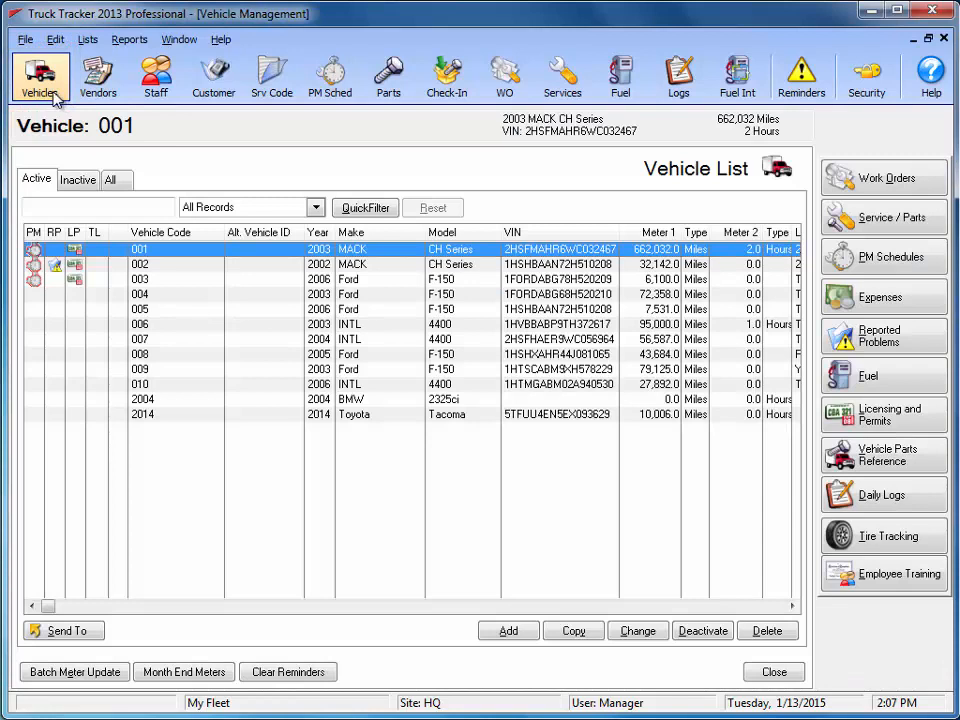
pyautogui.click(130, 370)
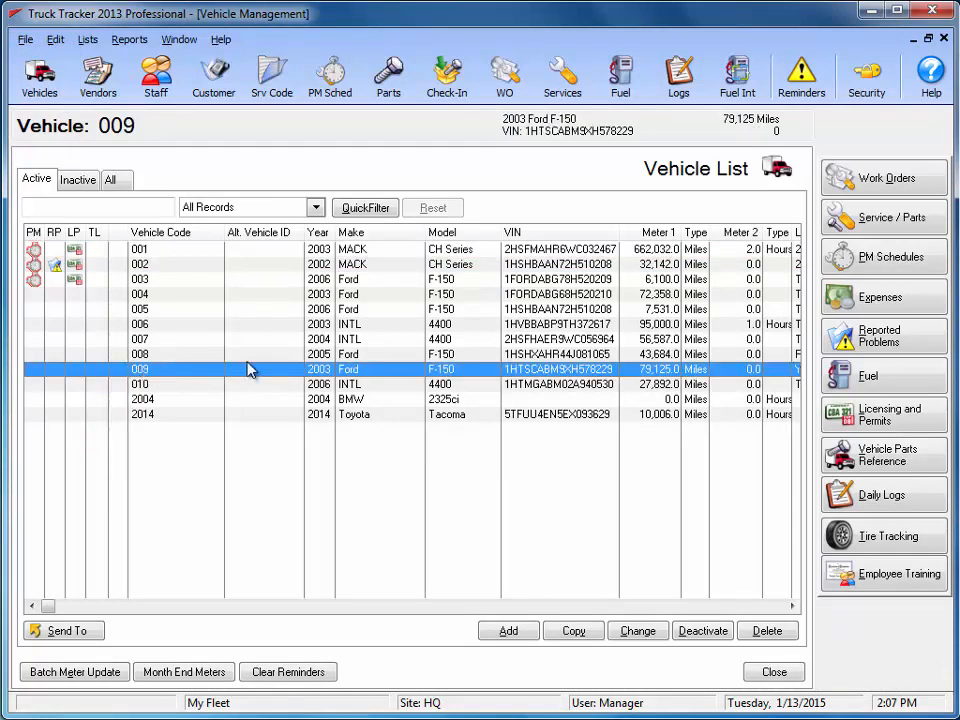
pyautogui.click(838, 226)
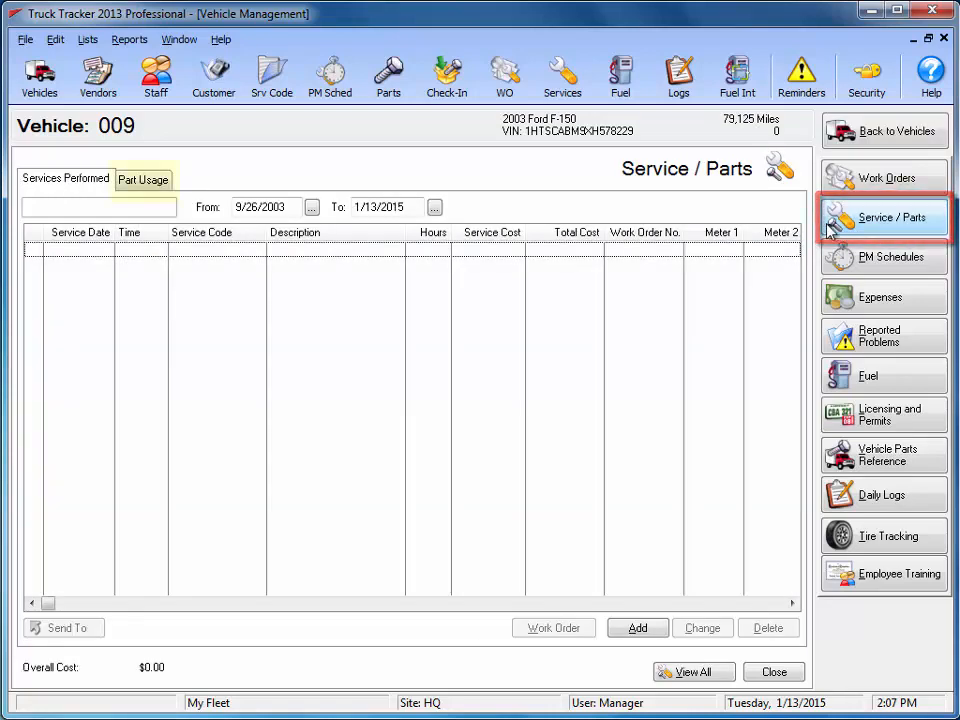
pyautogui.click(158, 183)
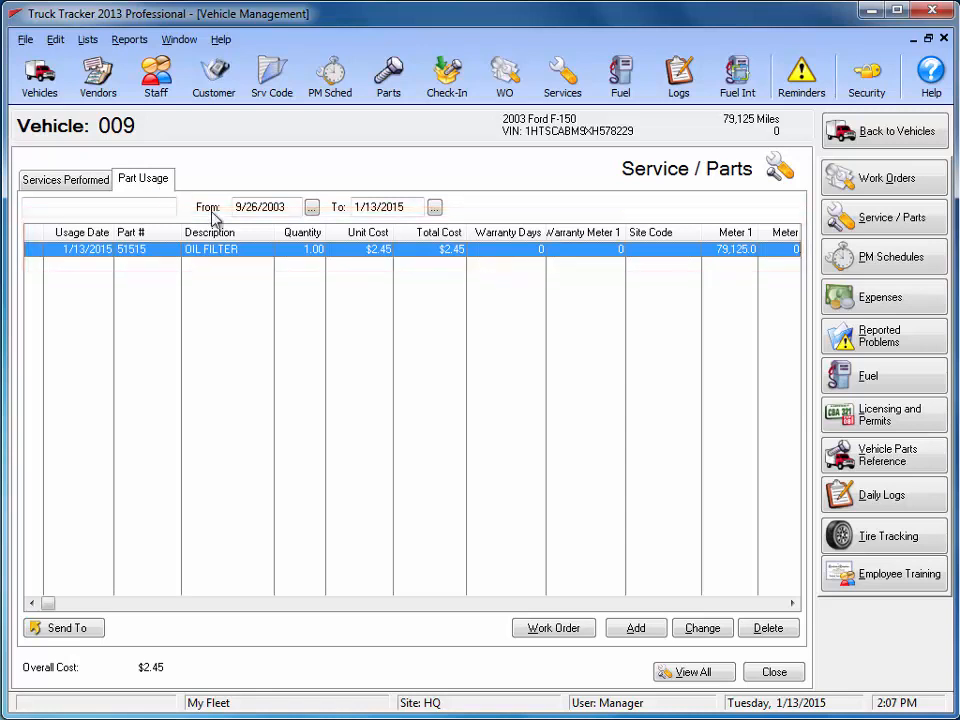
pyautogui.click(774, 673)
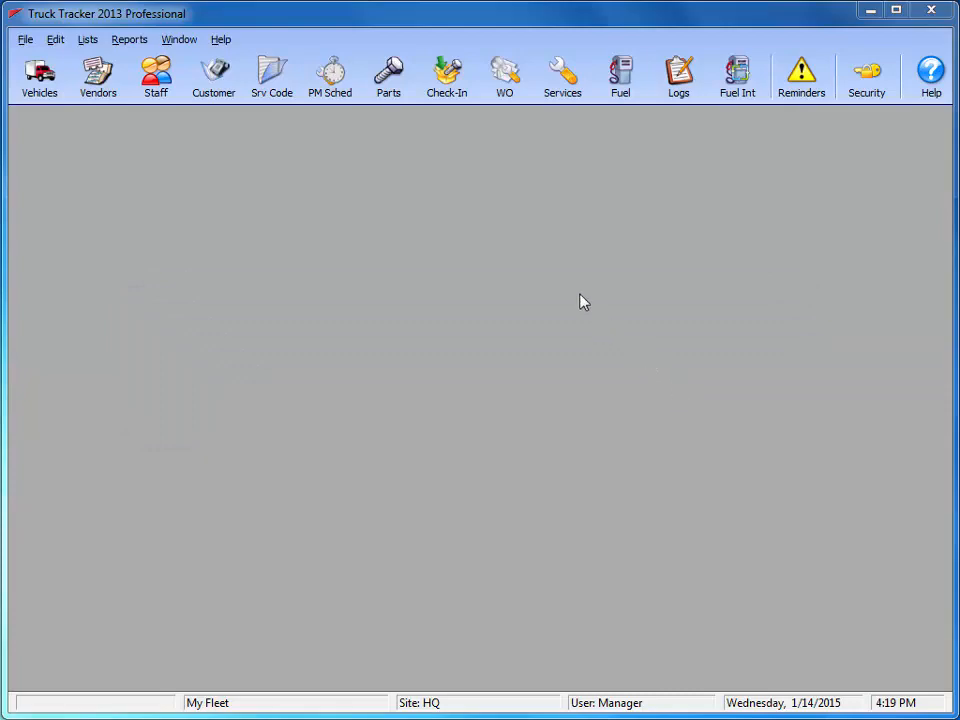
# Select the Bumper F-150, part JH34H, in the parts inventory list
pyautogui.click(390, 80)
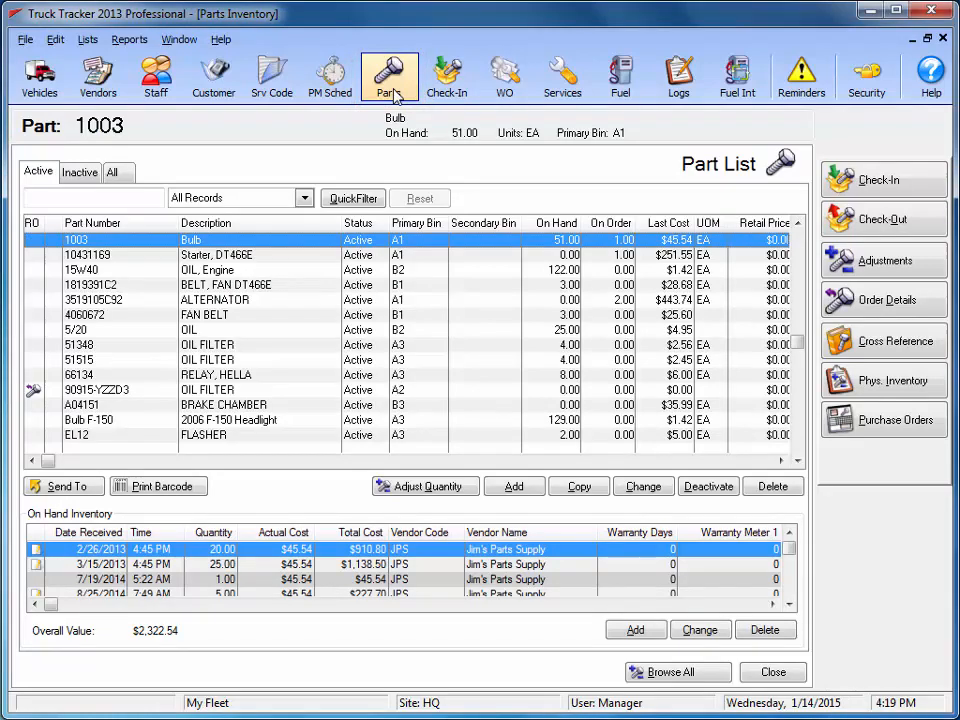
pyautogui.click(398, 270)
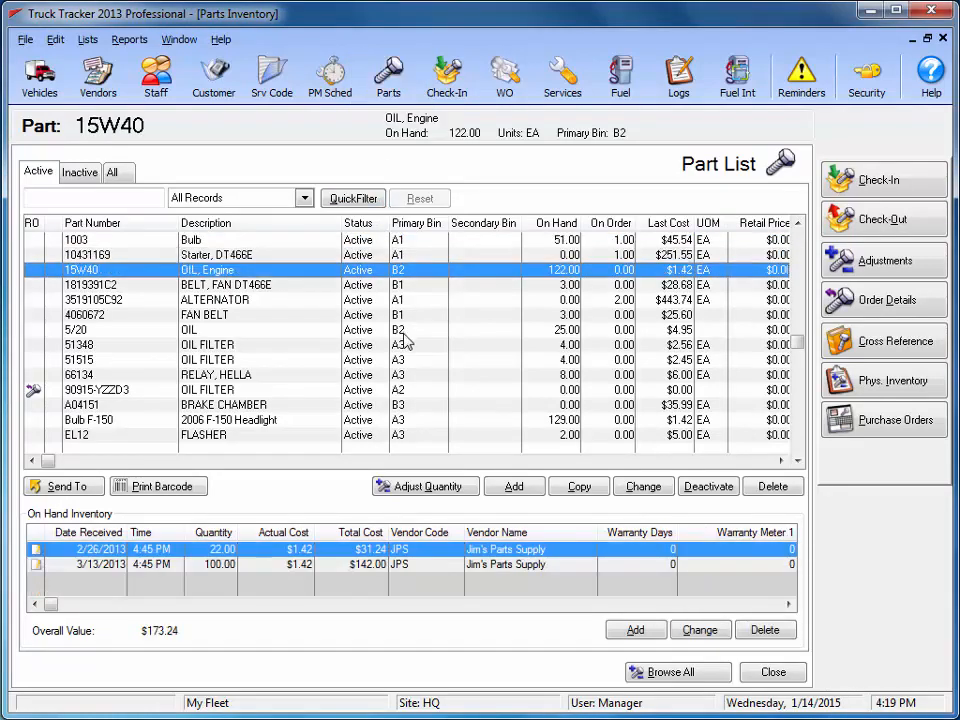
pyautogui.press('Down')
pyautogui.press('Down')
pyautogui.press('Down')
pyautogui.press('Down')
pyautogui.press('Down')
pyautogui.press('Down')
pyautogui.press('Down')
pyautogui.press('Down')
pyautogui.press('Down')
pyautogui.press('Down')
pyautogui.press('Down')
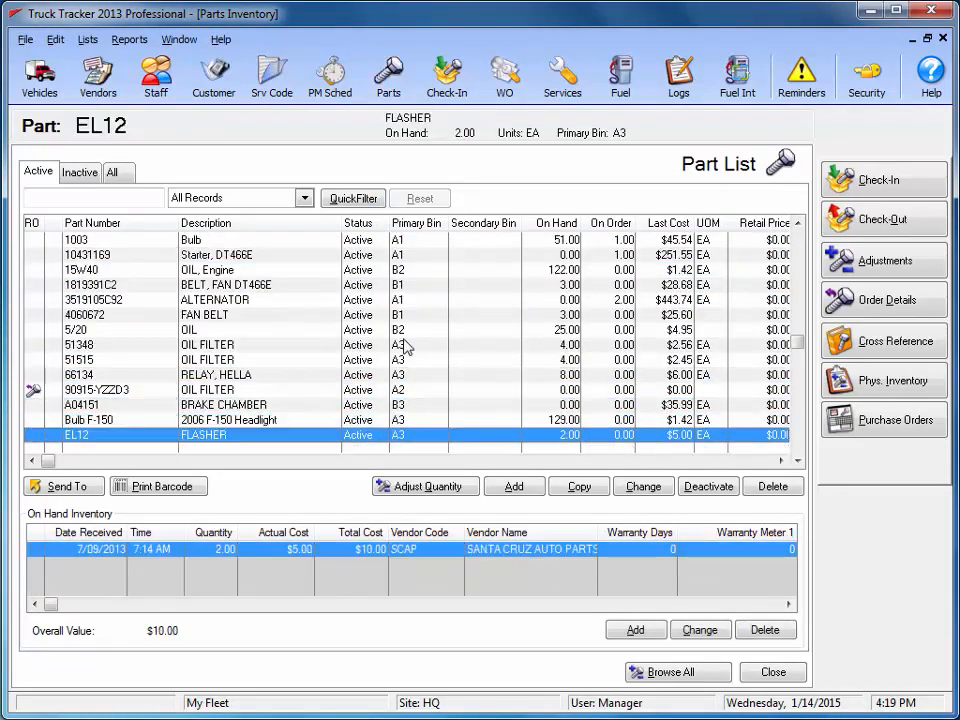
pyautogui.press('Down')
pyautogui.press('Down')
pyautogui.press('Down')
pyautogui.press('Down')
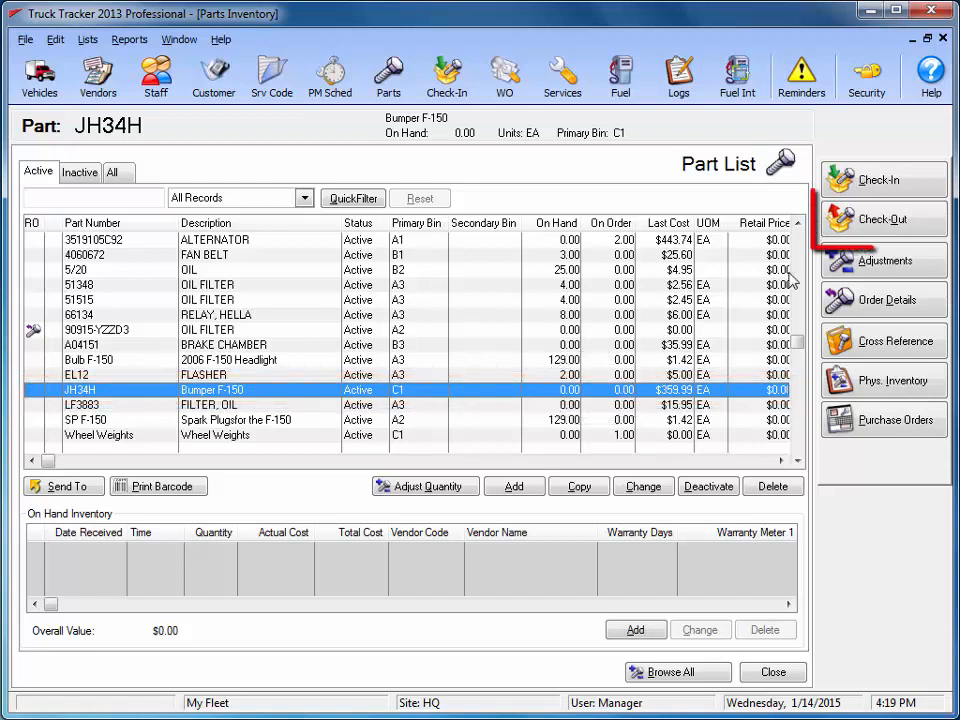
# Start a new check-out record for part JH34H and assign it to vehicle 004
pyautogui.click(843, 226)
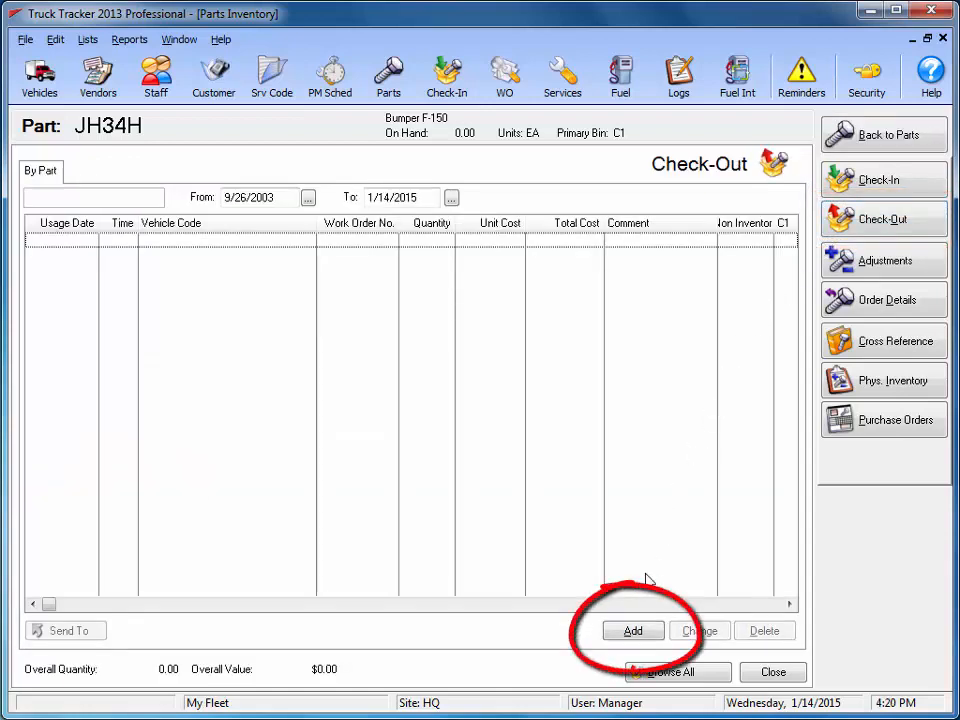
pyautogui.click(629, 636)
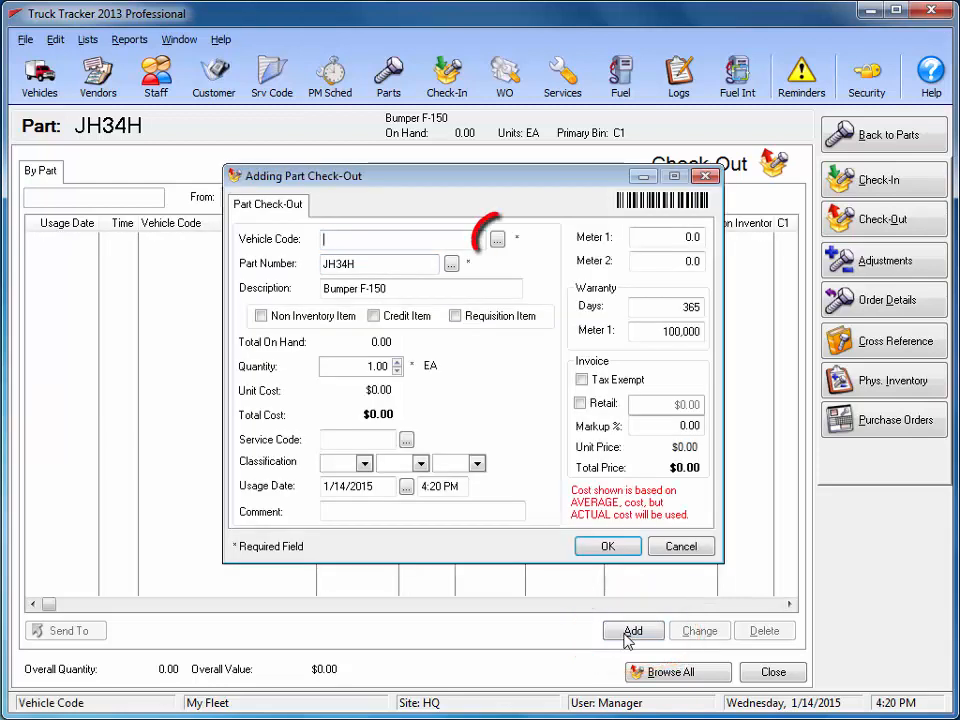
pyautogui.click(498, 241)
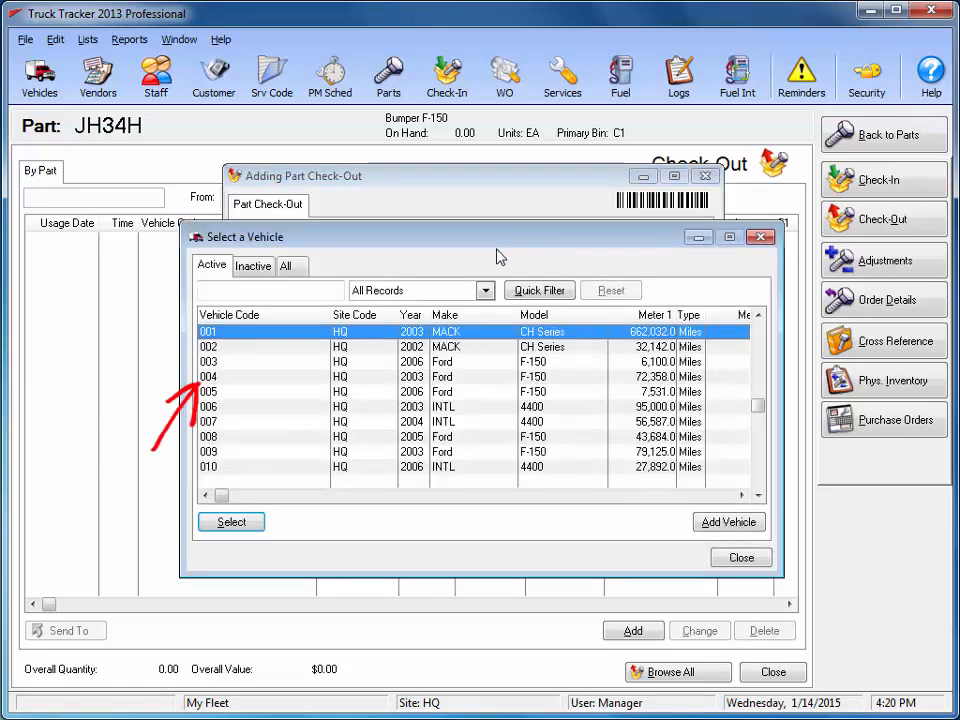
pyautogui.click(480, 380)
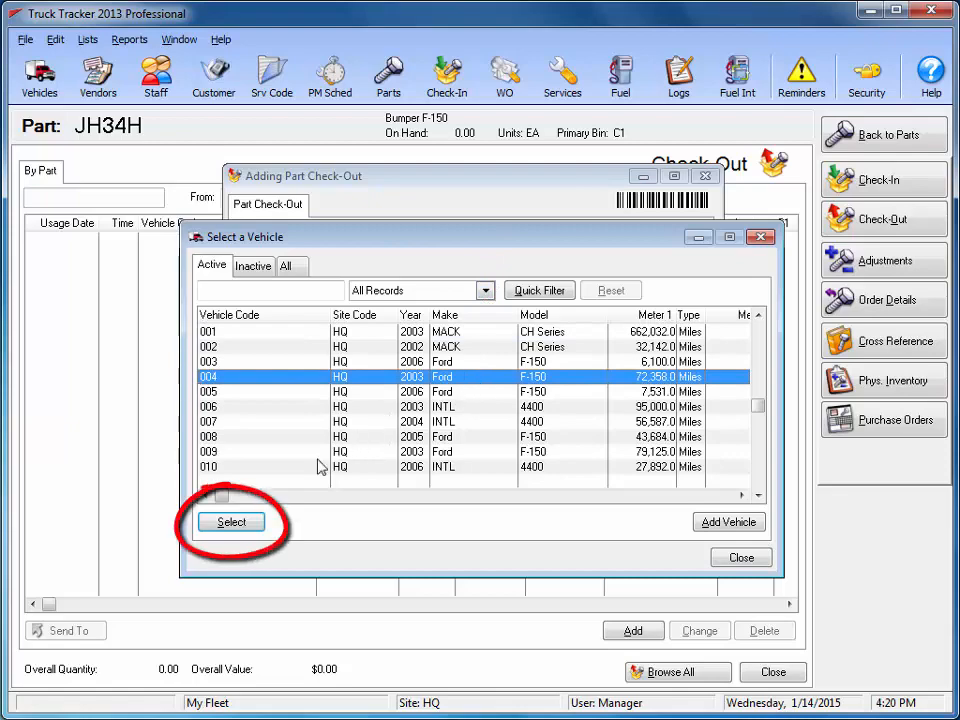
pyautogui.click(228, 523)
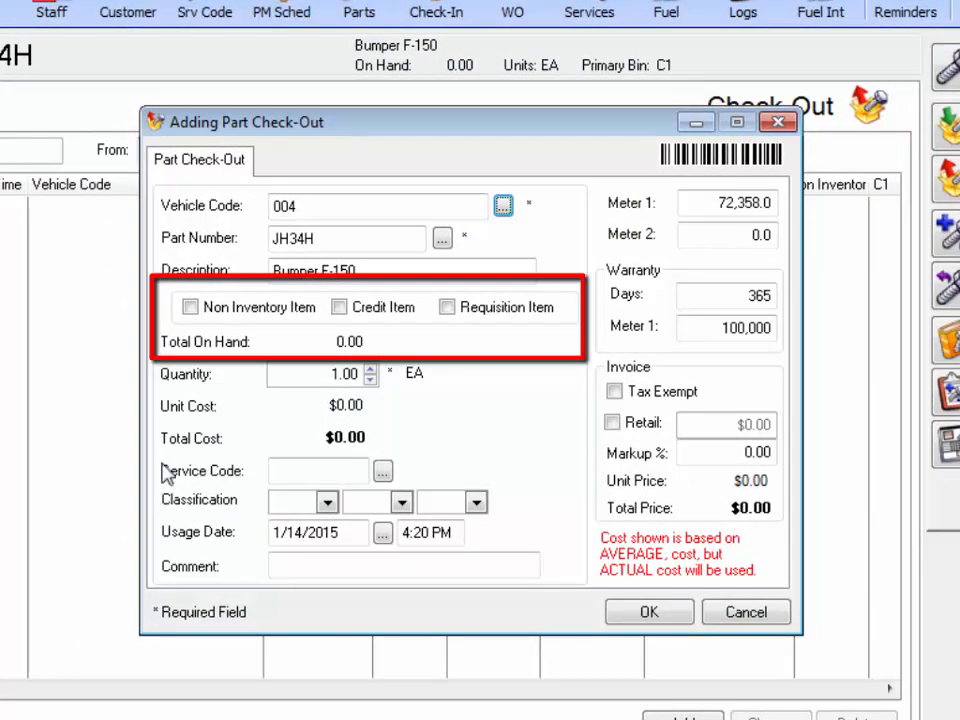
# Mark the bumper check-out as a non-inventory item and choose SCAP, Santa Cruz Auto Parts, as its vendor
pyautogui.click(191, 308)
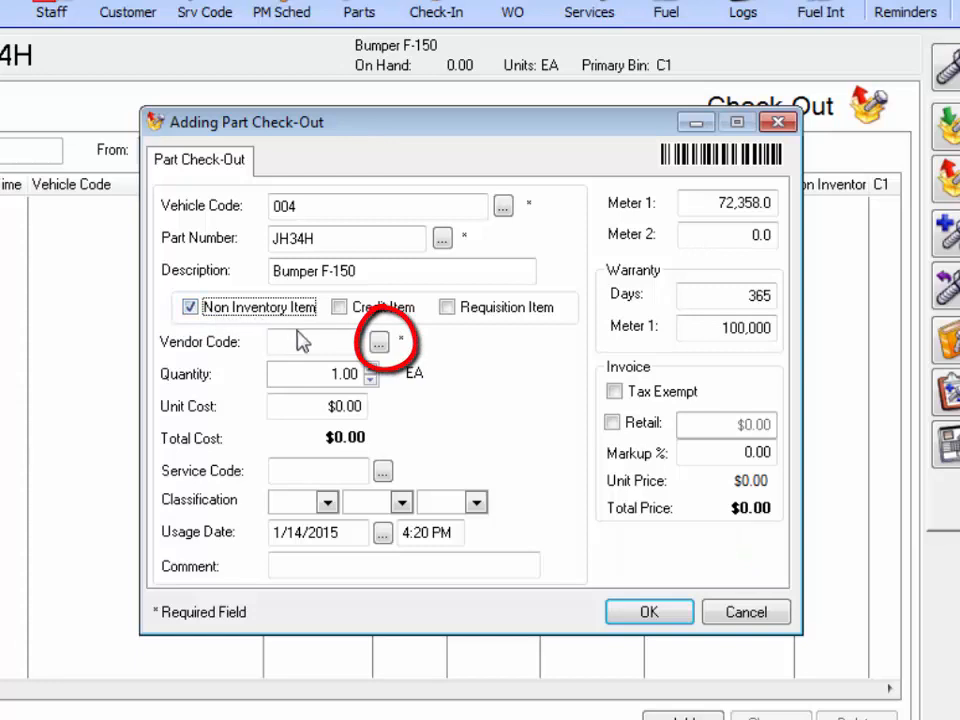
pyautogui.click(379, 345)
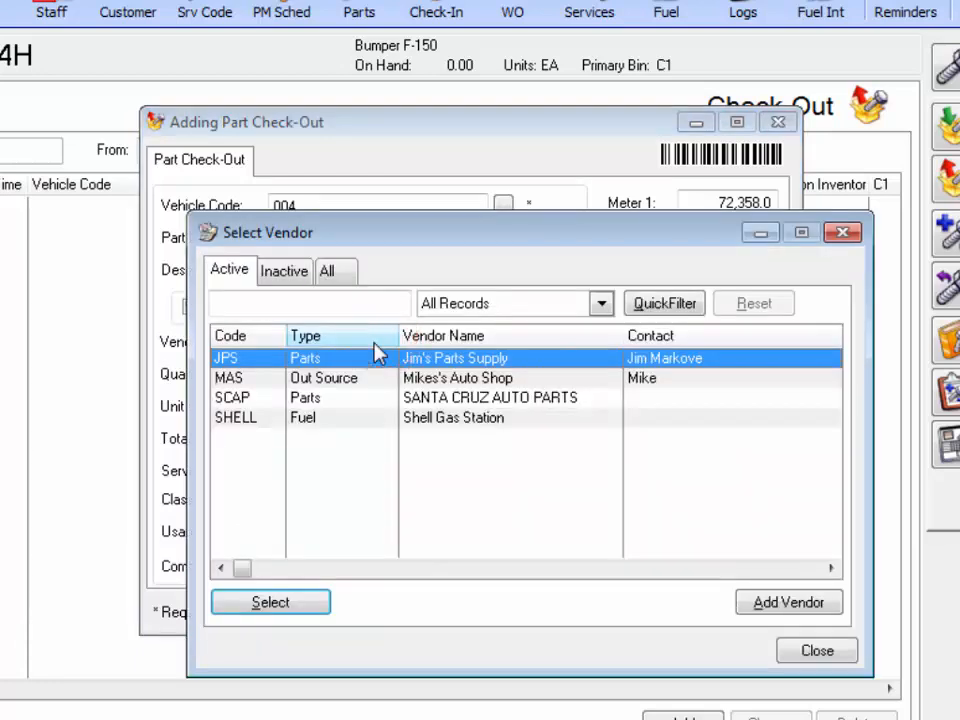
pyautogui.click(370, 399)
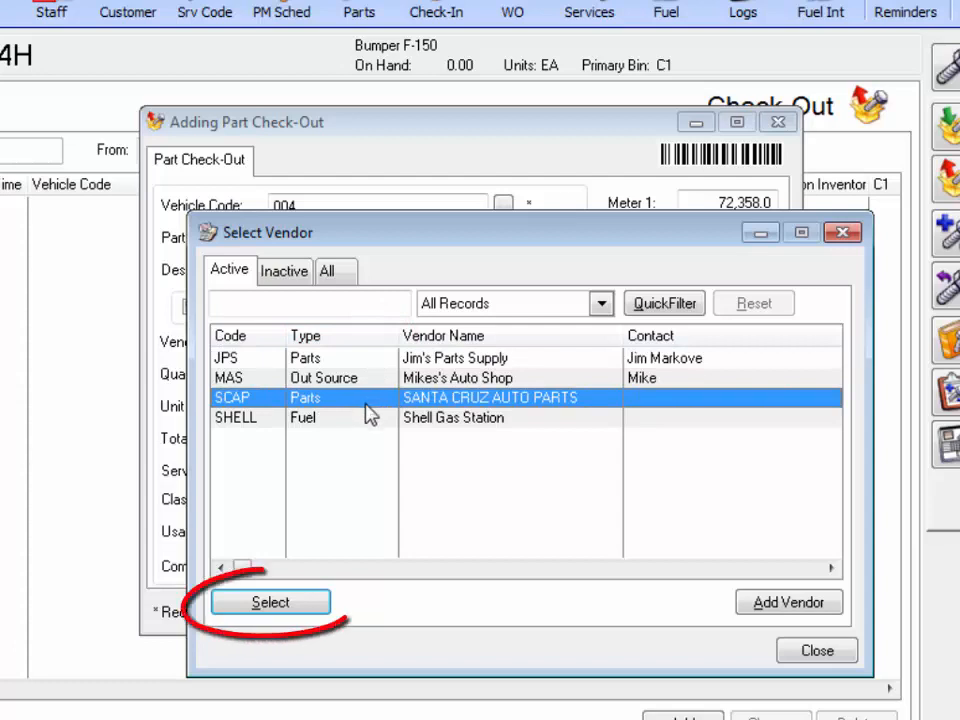
pyautogui.click(262, 603)
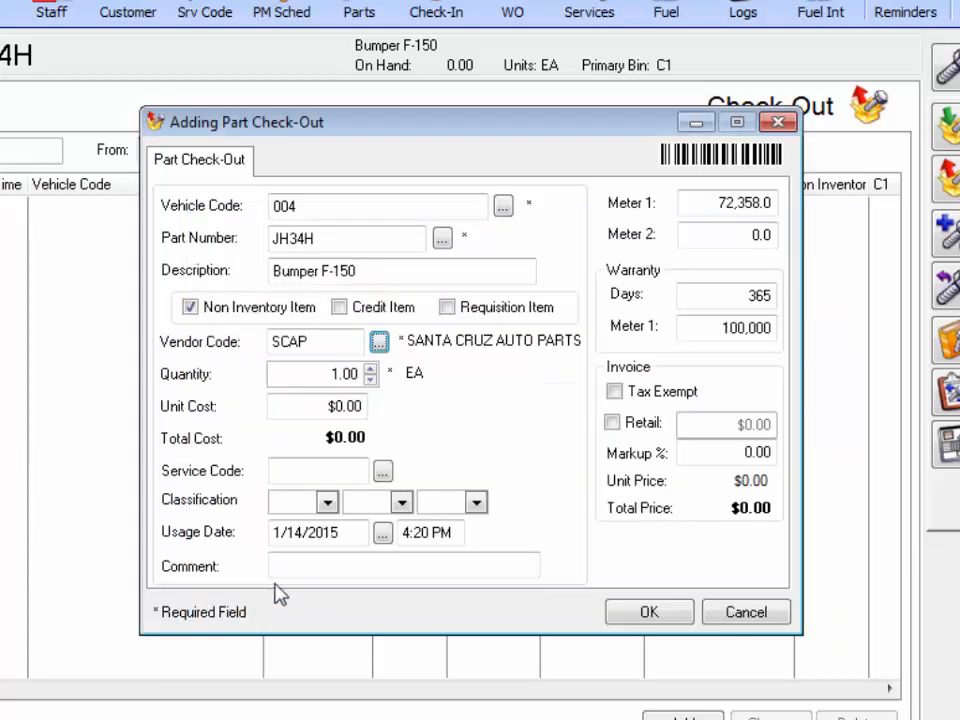
# Set the bumper's unit cost to $359.99, save the check-out record, and close the part's check-out list
pyautogui.click(352, 407)
pyautogui.doubleClick(354, 407)
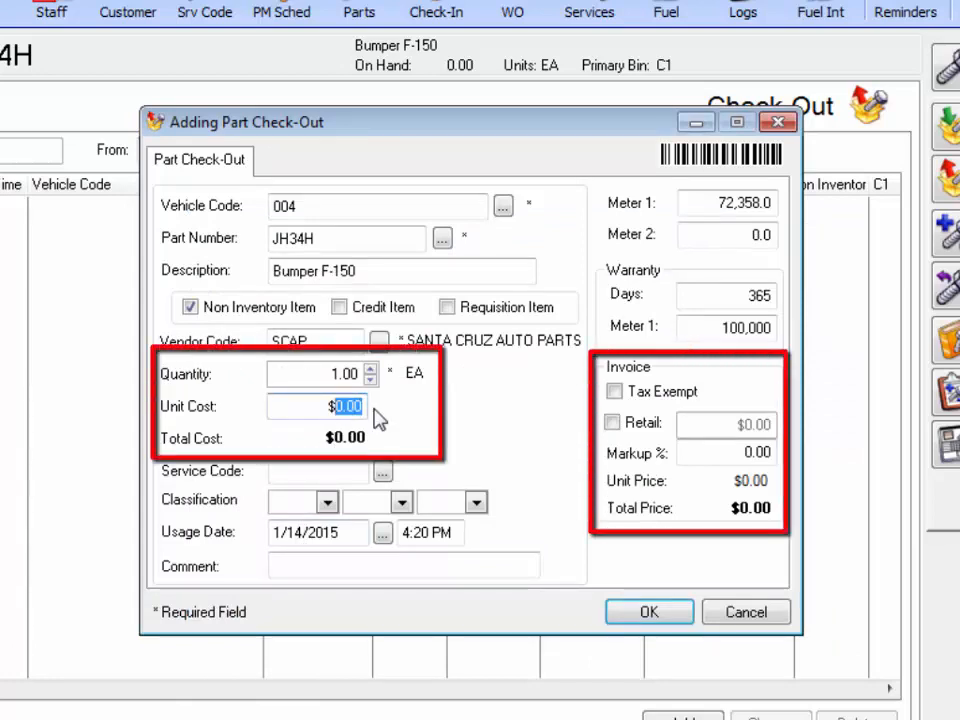
pyautogui.write('359.99')
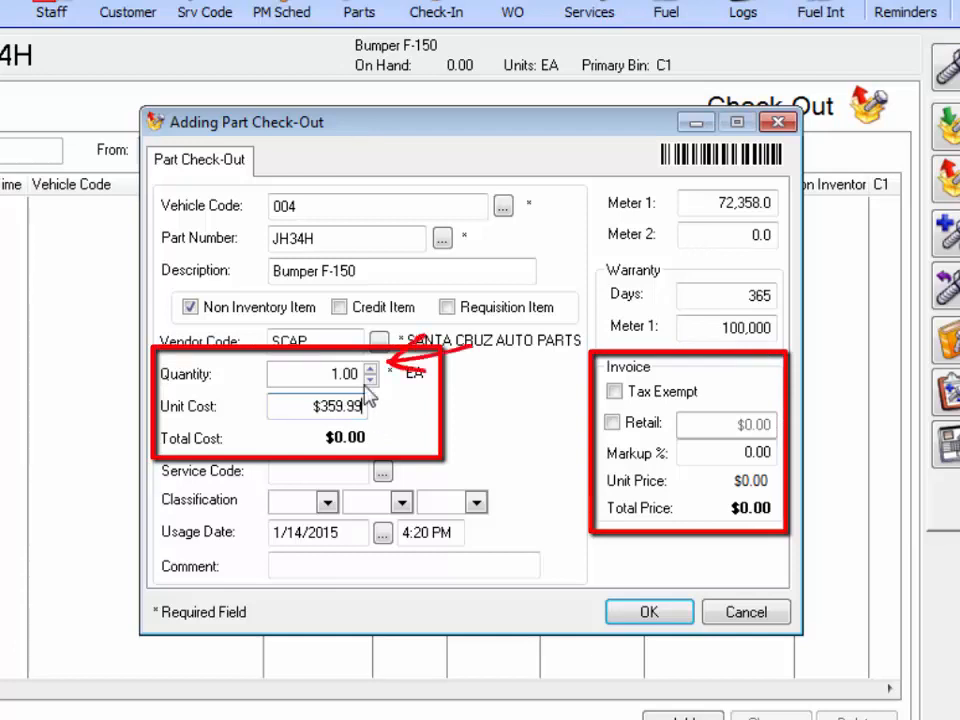
pyautogui.press('Tab')
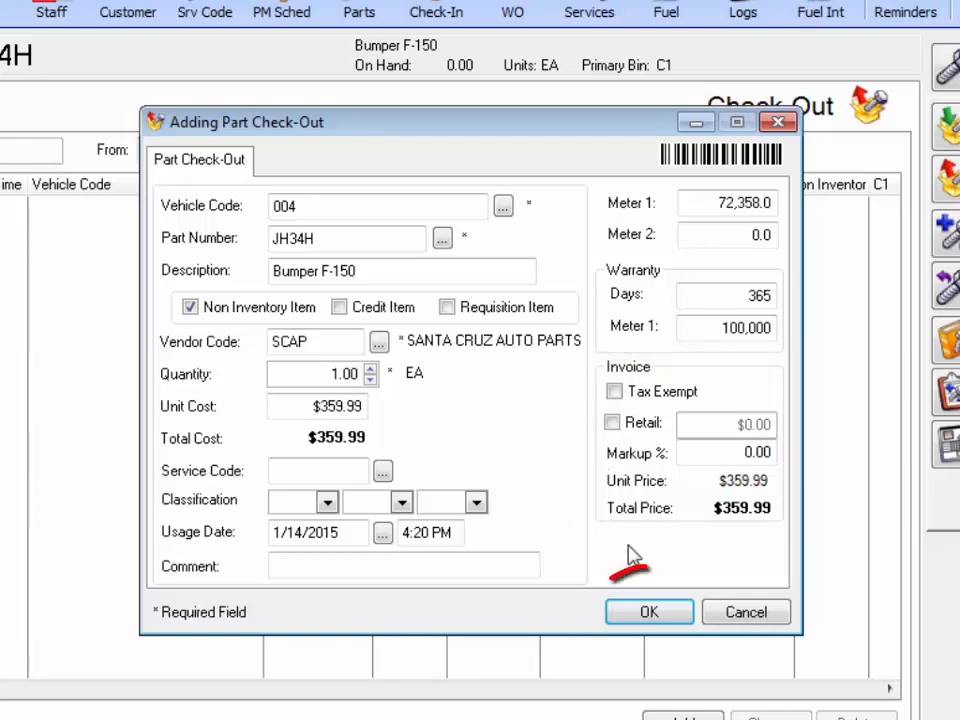
pyautogui.click(668, 616)
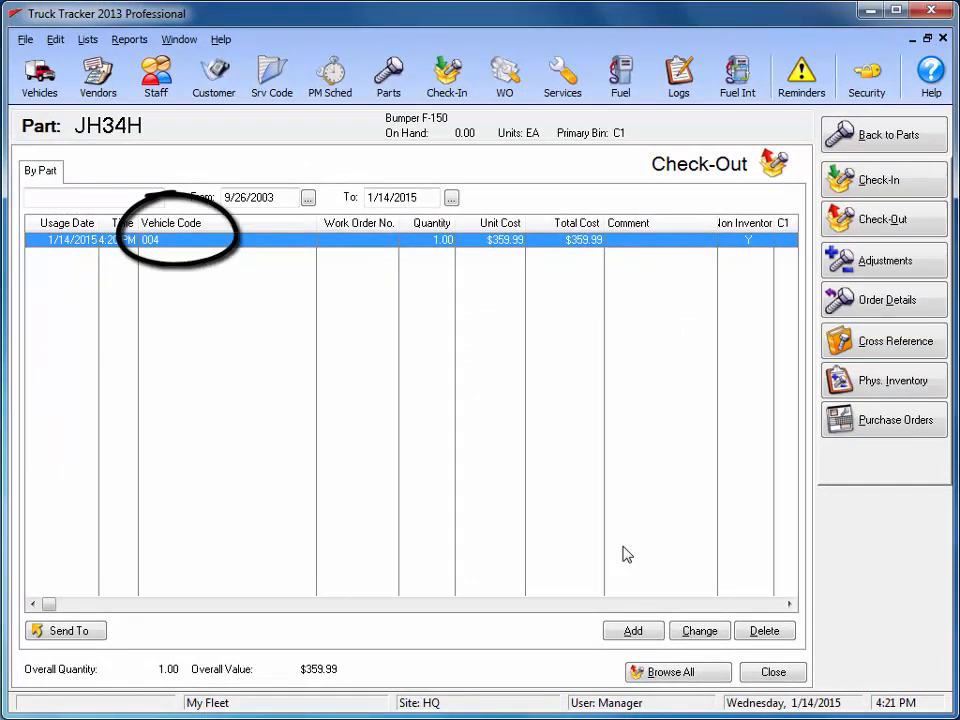
pyautogui.click(773, 672)
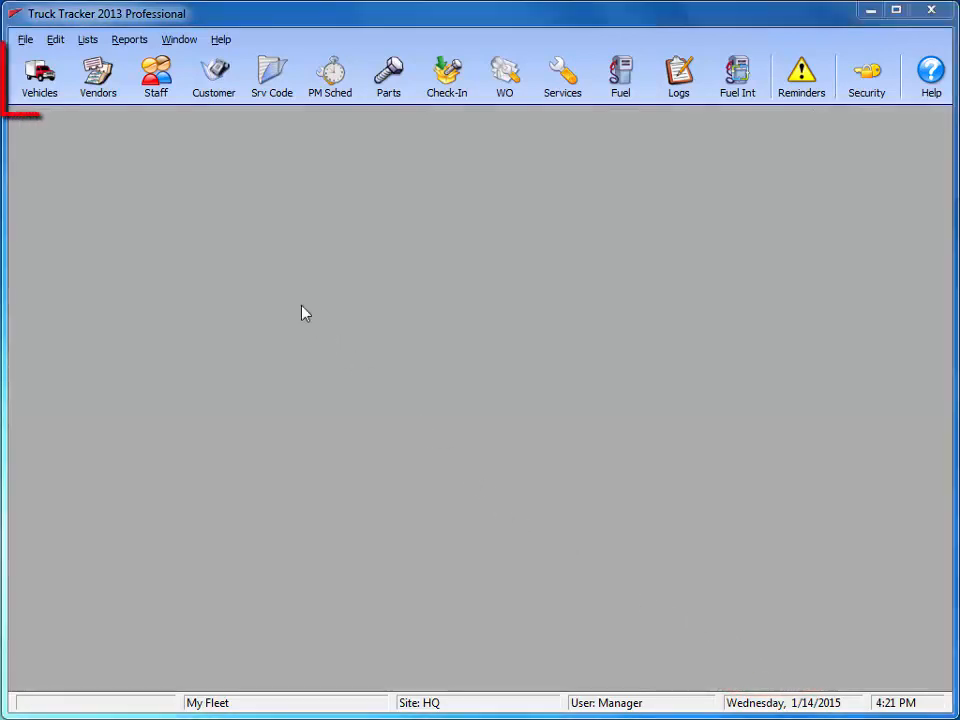
# Review the part usage records of vehicle 004, and close the vehicle window
pyautogui.click(42, 82)
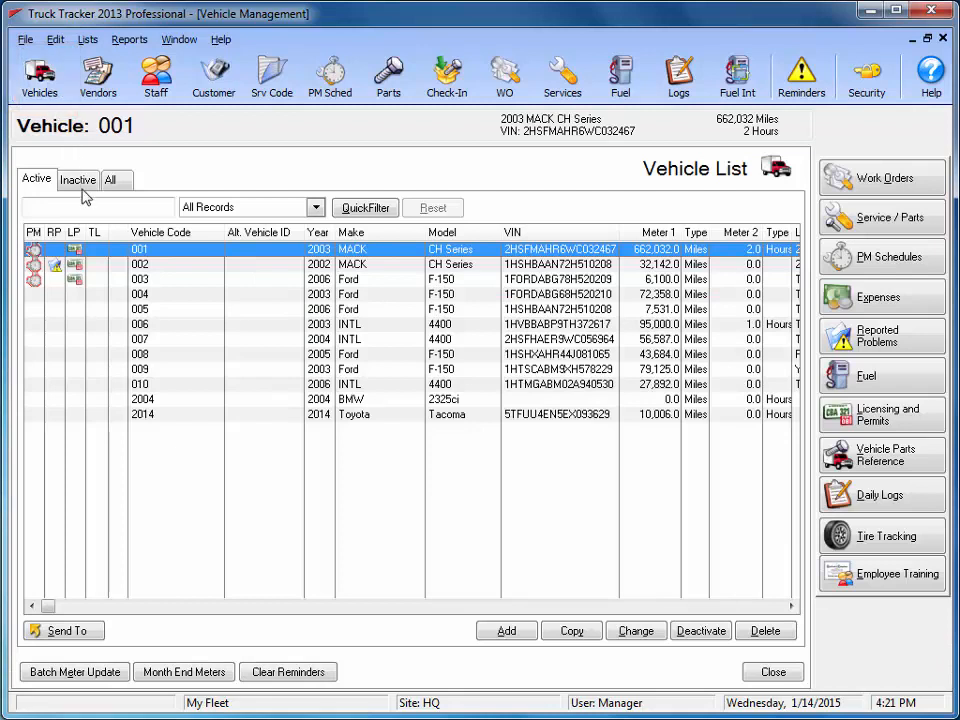
pyautogui.click(156, 299)
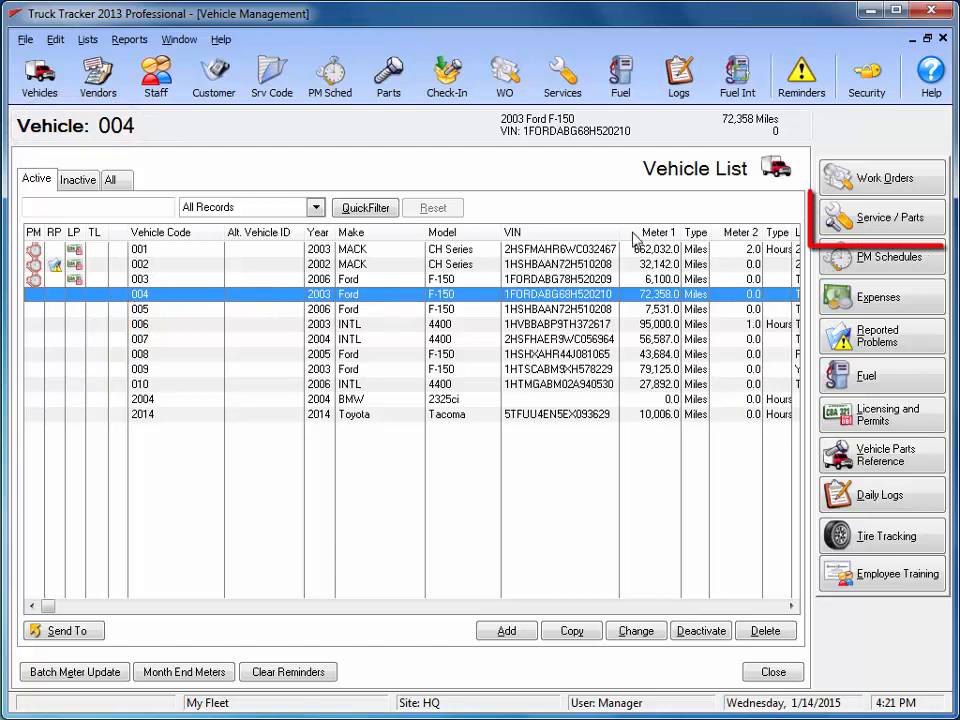
pyautogui.click(835, 218)
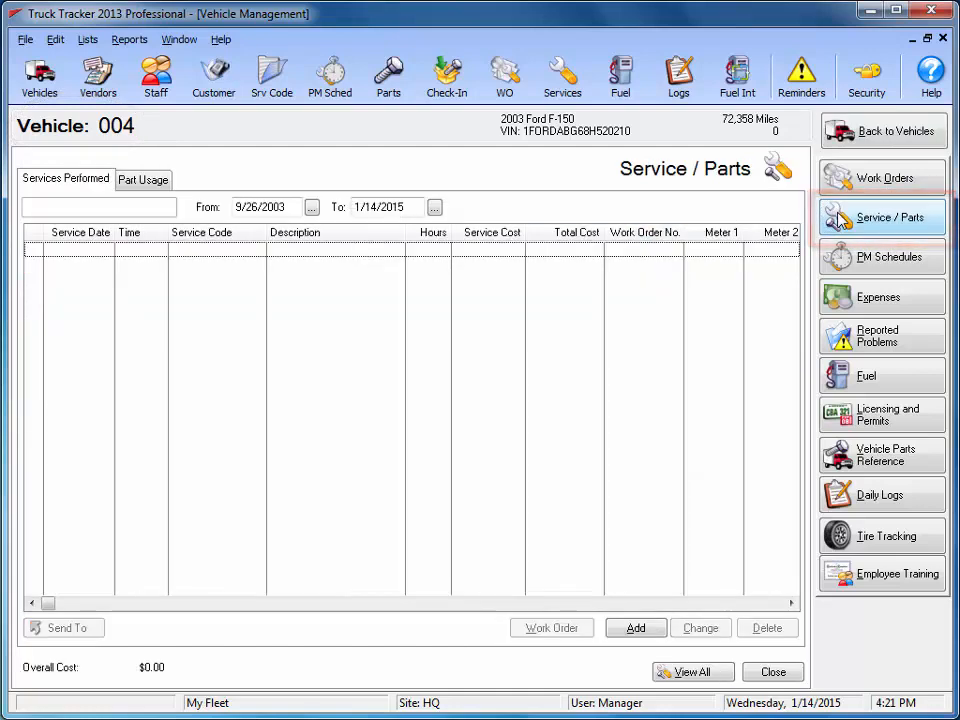
pyautogui.click(148, 182)
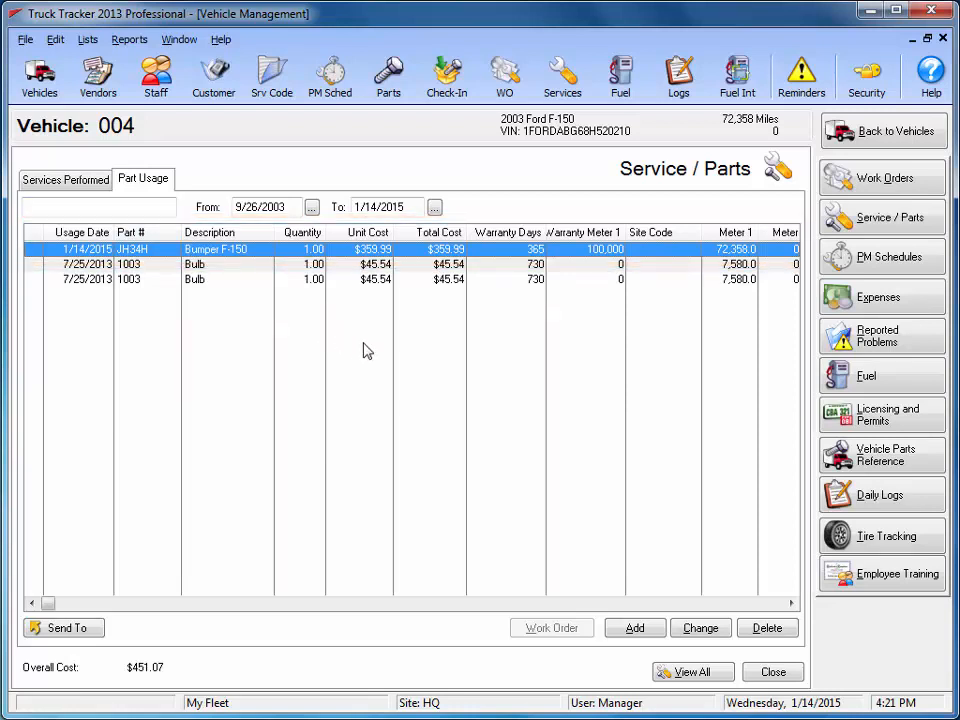
pyautogui.click(778, 675)
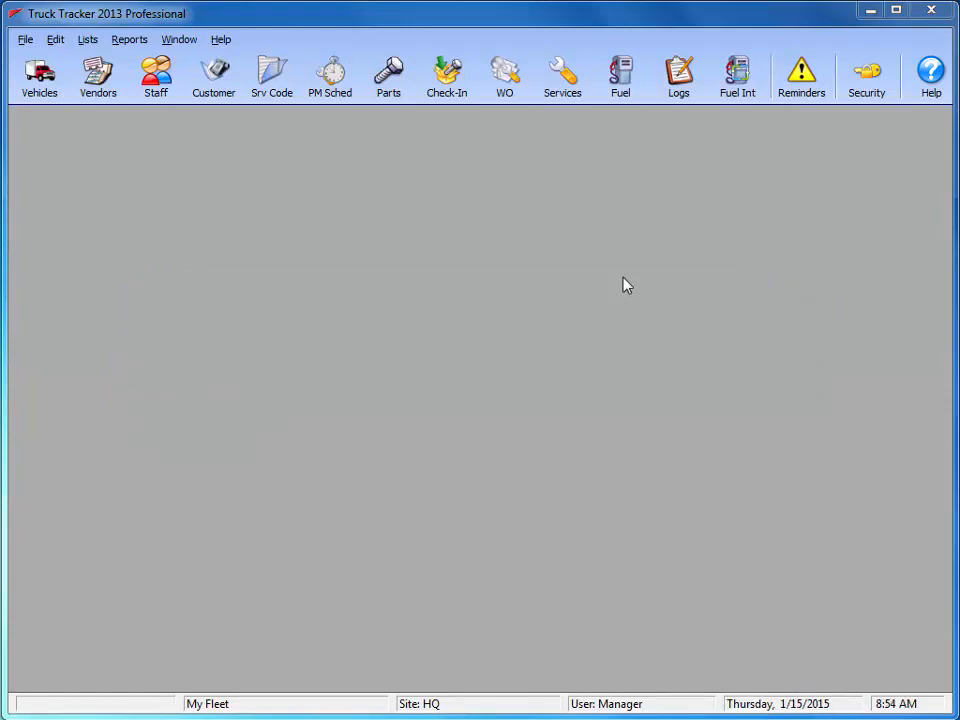
# Open vehicle 009's open work order and start a new part check-out for the alternator, part 3519105C92
pyautogui.click(506, 80)
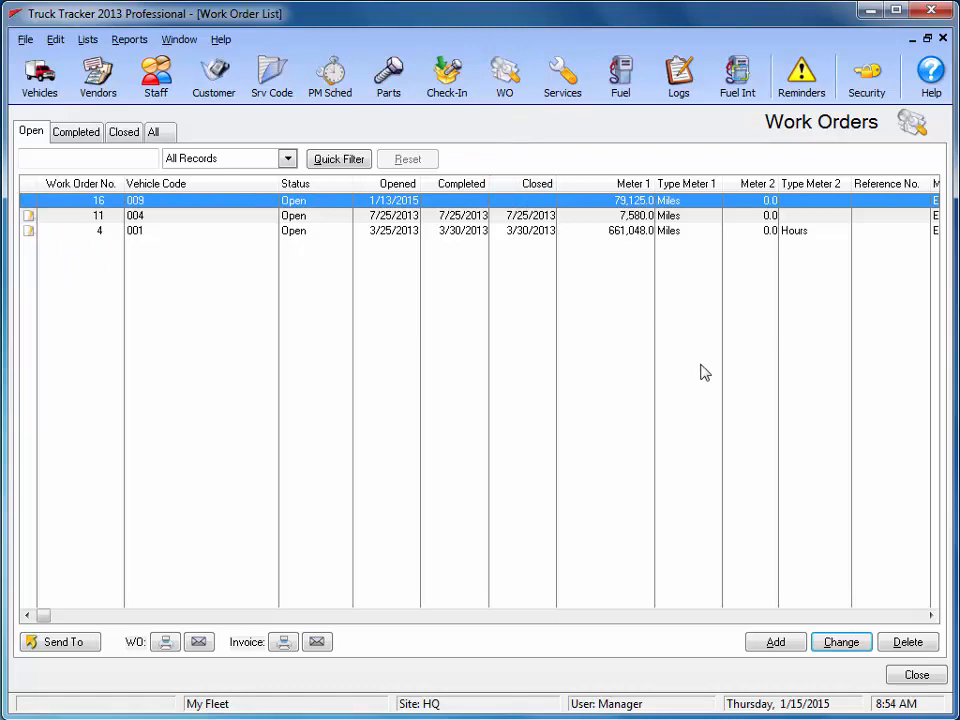
pyautogui.click(840, 642)
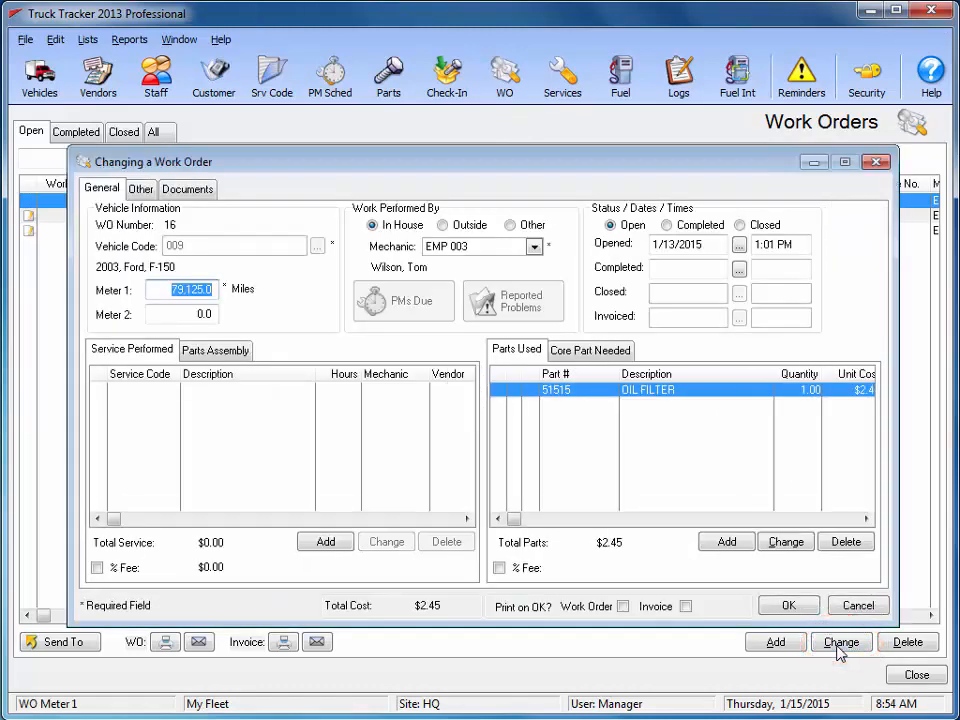
pyautogui.click(729, 543)
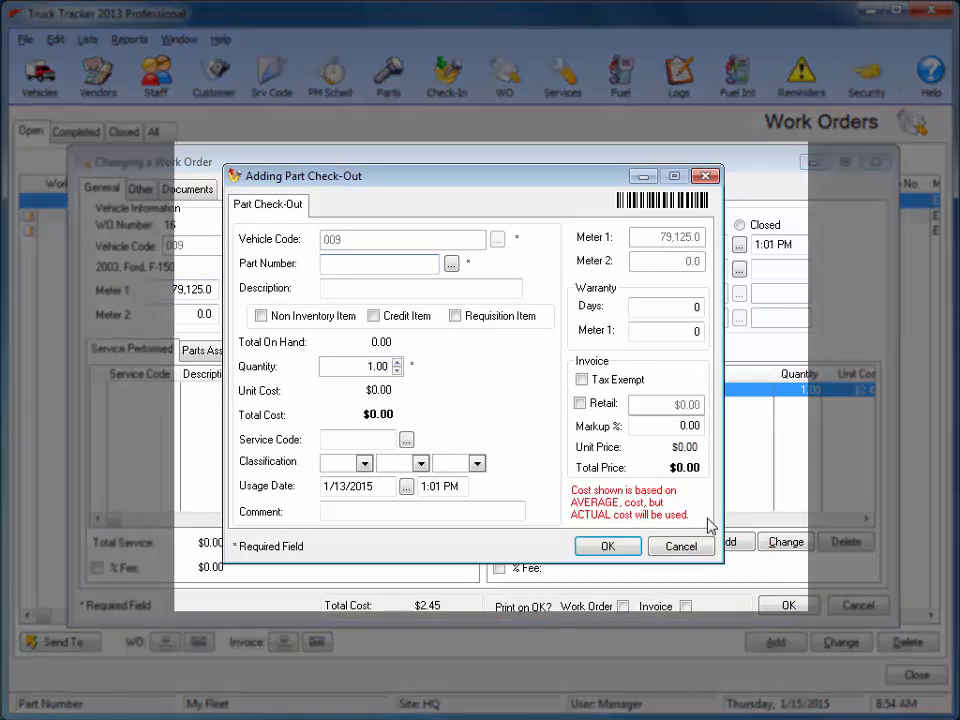
pyautogui.click(452, 263)
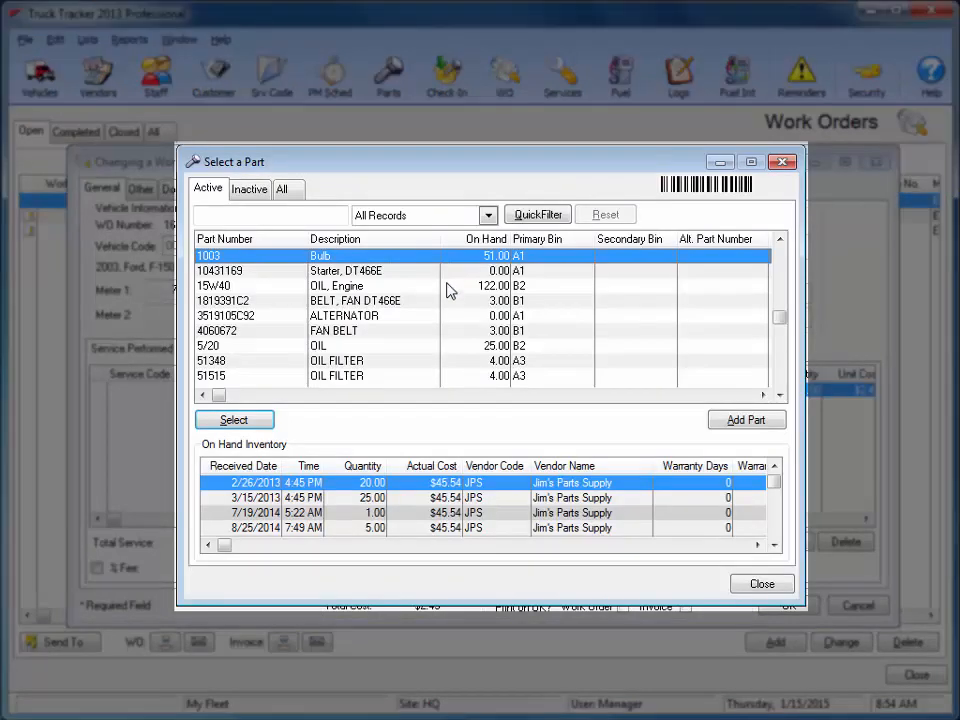
pyautogui.click(448, 318)
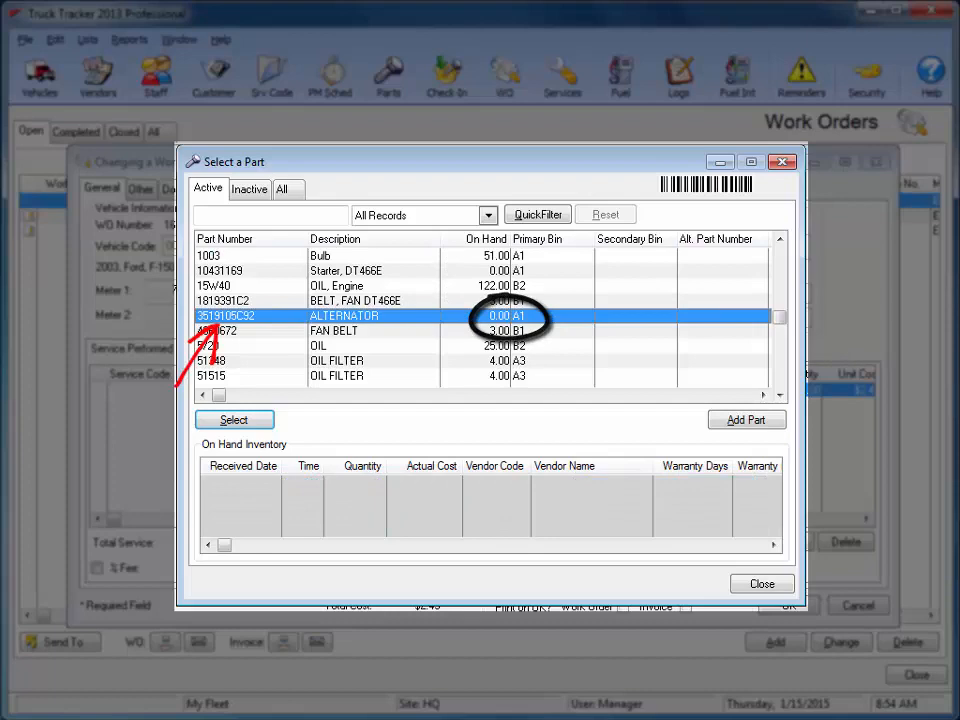
pyautogui.click(262, 422)
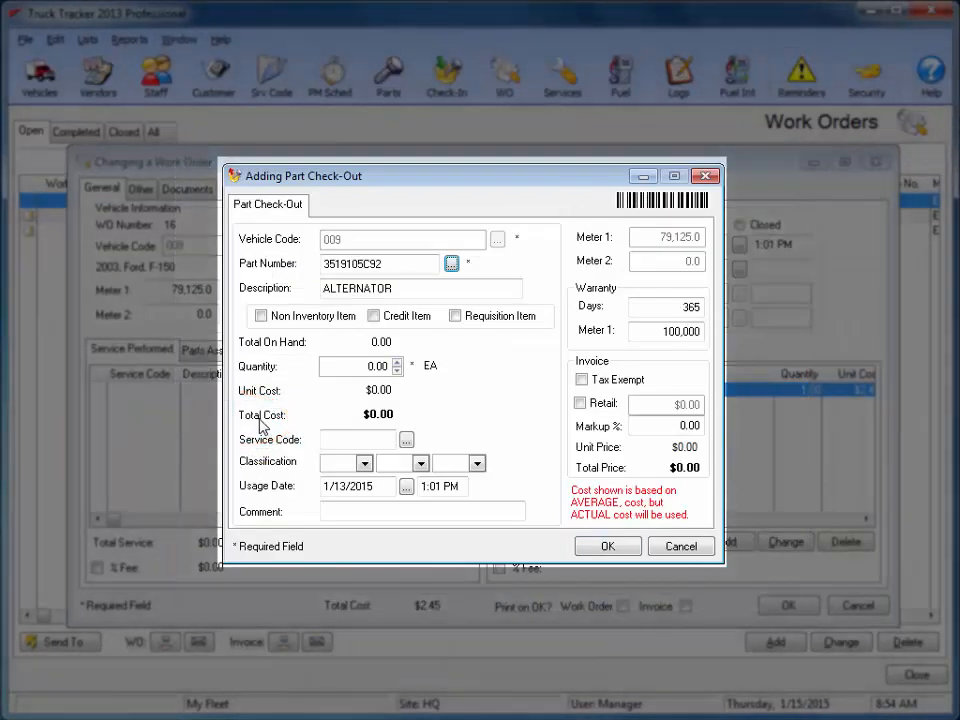
# Mark the alternator as a non-inventory item and choose JPS, Jim's Parts Supply, as its vendor
pyautogui.click(261, 316)
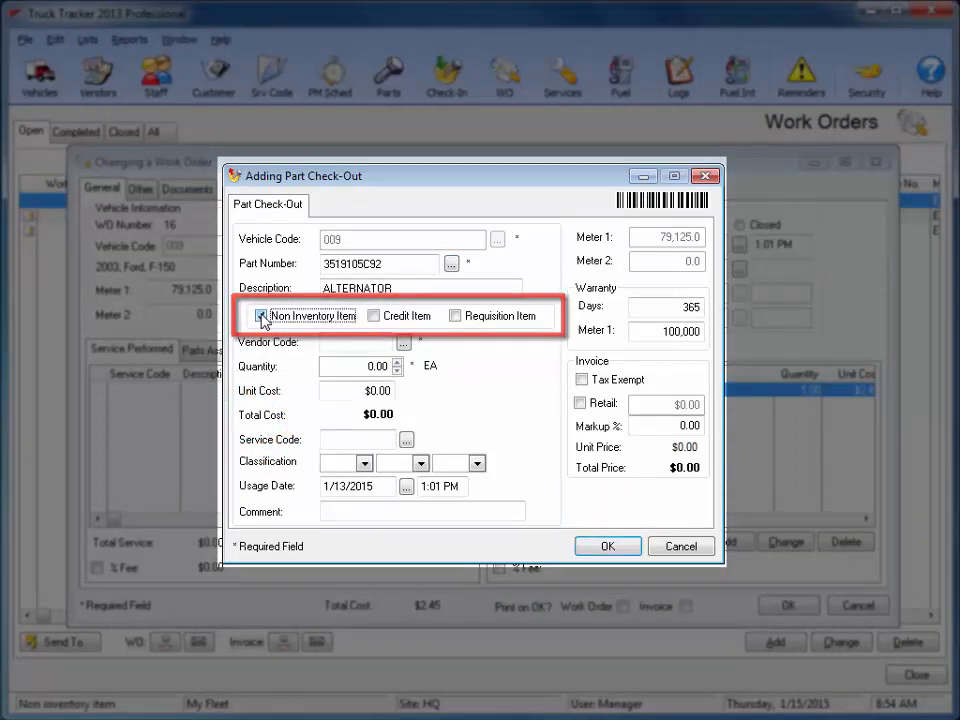
pyautogui.click(405, 344)
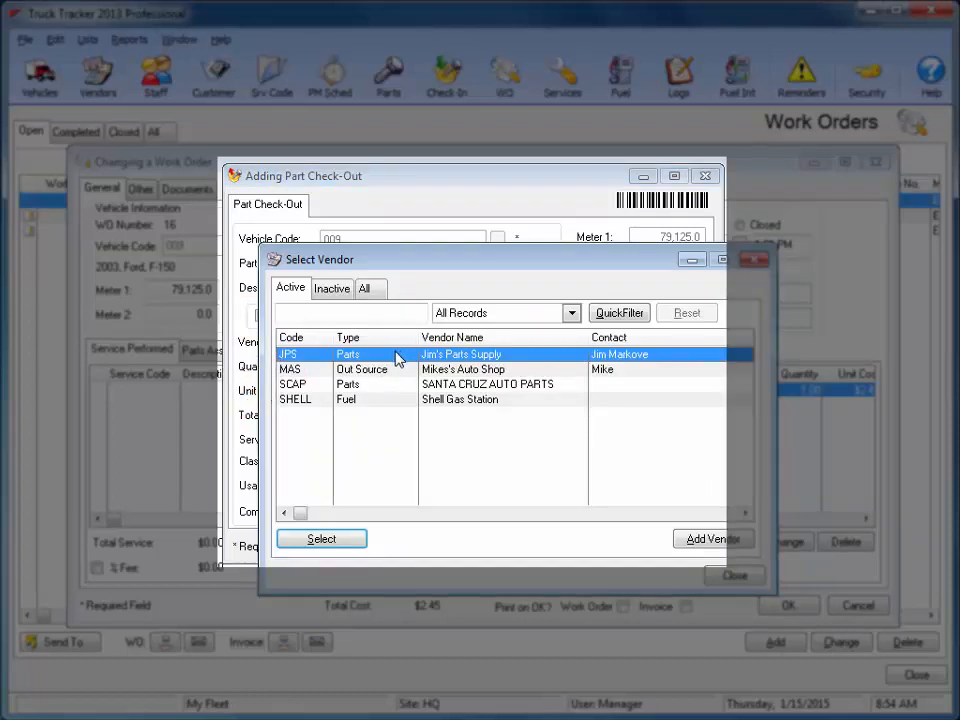
pyautogui.click(340, 542)
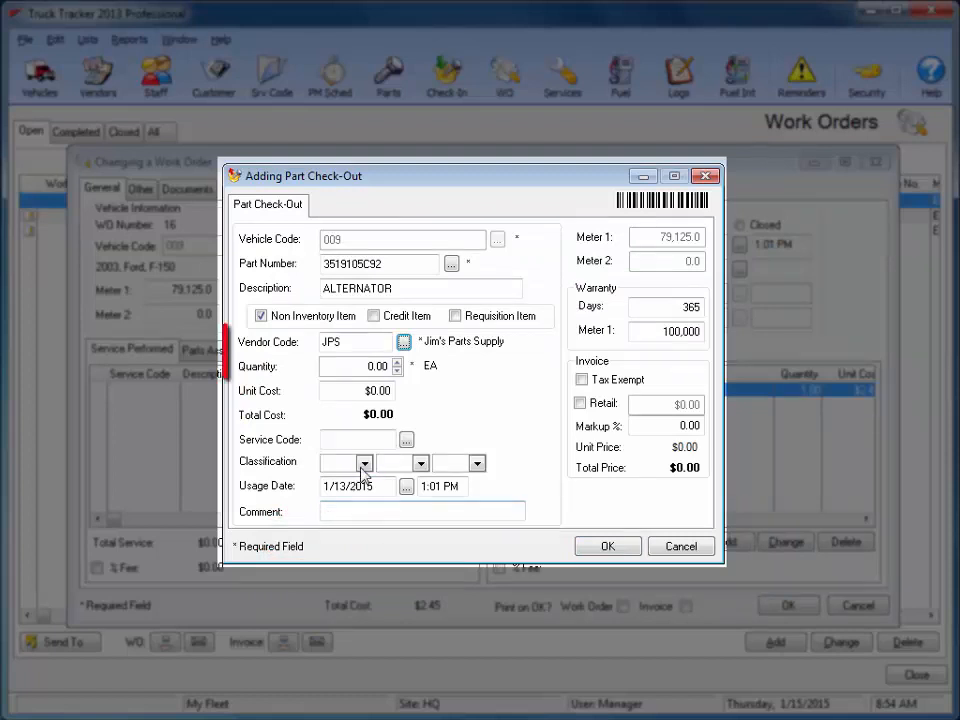
# Set the alternator's unit cost to $443.00 and quantity to 1, save the check-out and the work order, and close the work order list
pyautogui.click(393, 390)
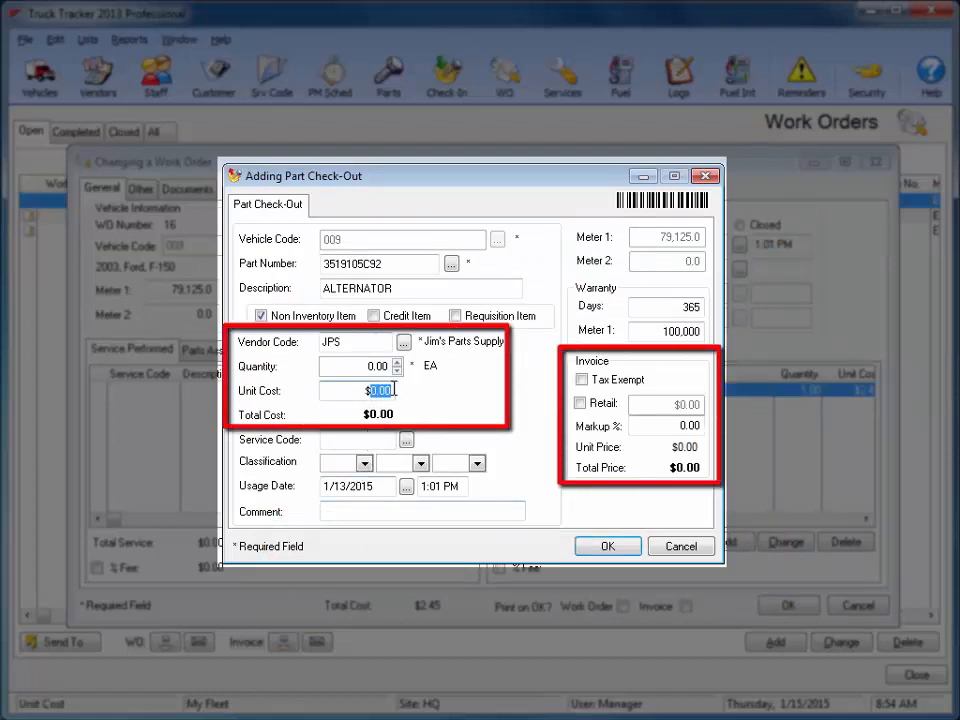
pyautogui.write('443')
pyautogui.click(397, 364)
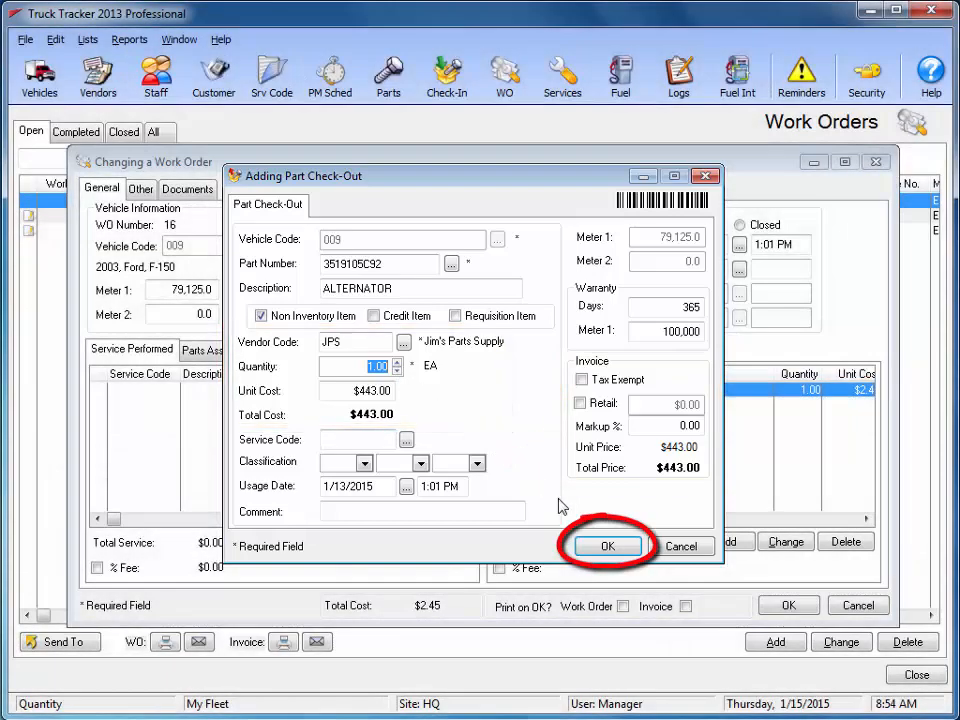
pyautogui.click(608, 546)
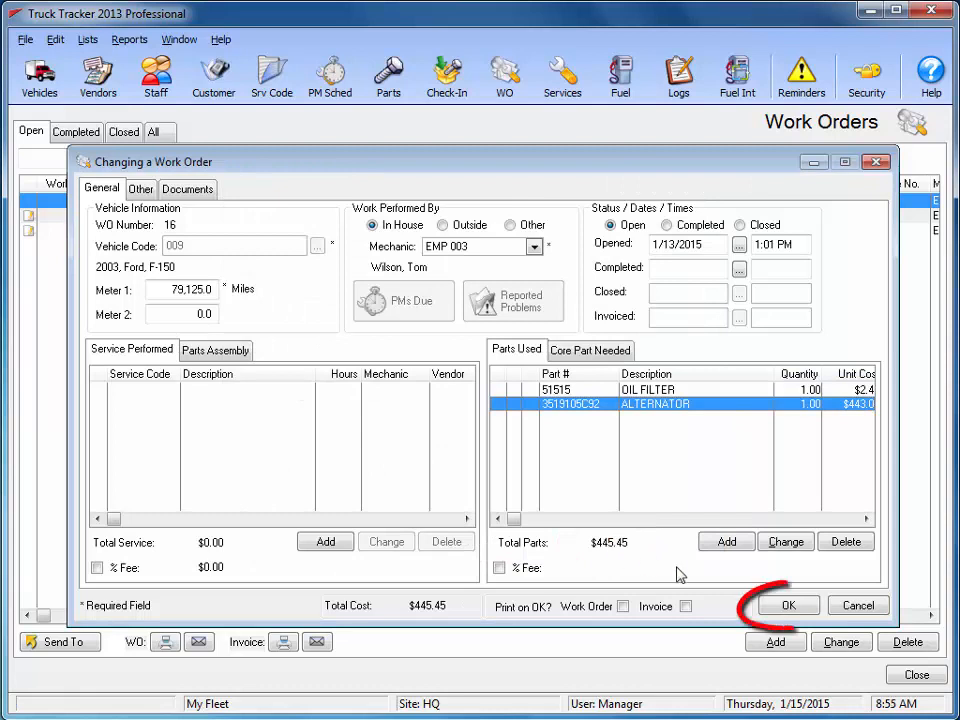
pyautogui.click(795, 606)
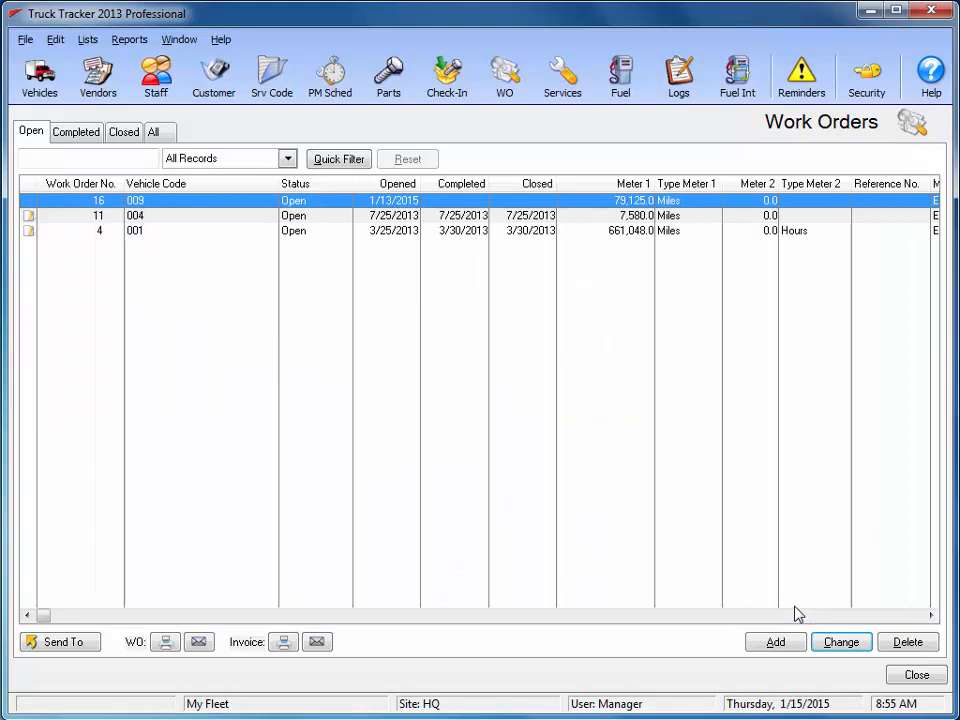
pyautogui.click(917, 677)
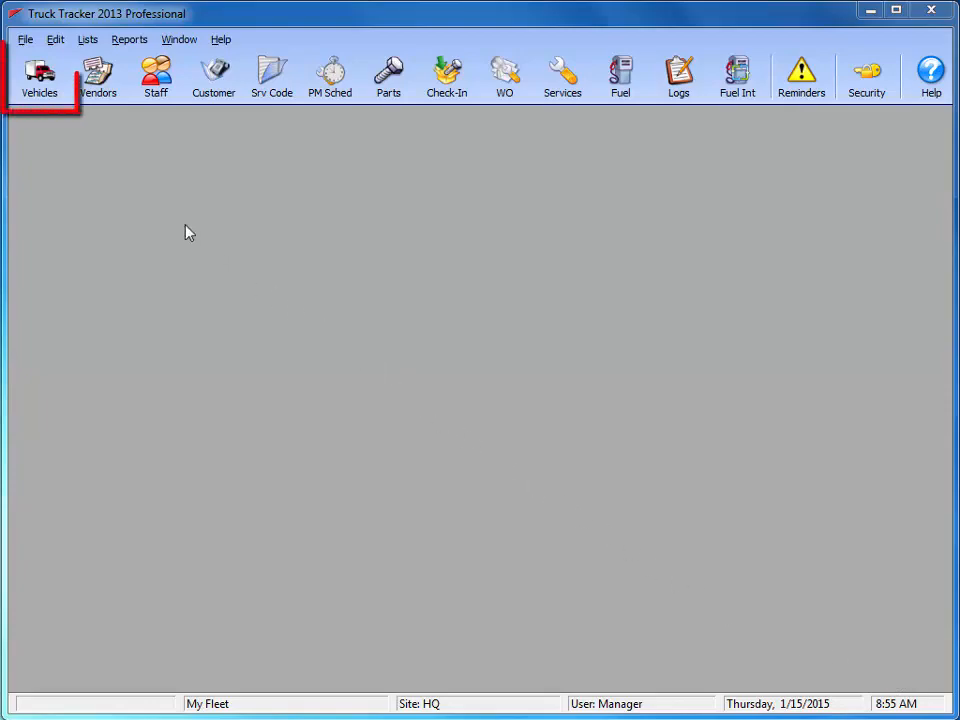
# Check vehicle 009's part usage for the alternator record, and close the vehicle window
pyautogui.click(54, 90)
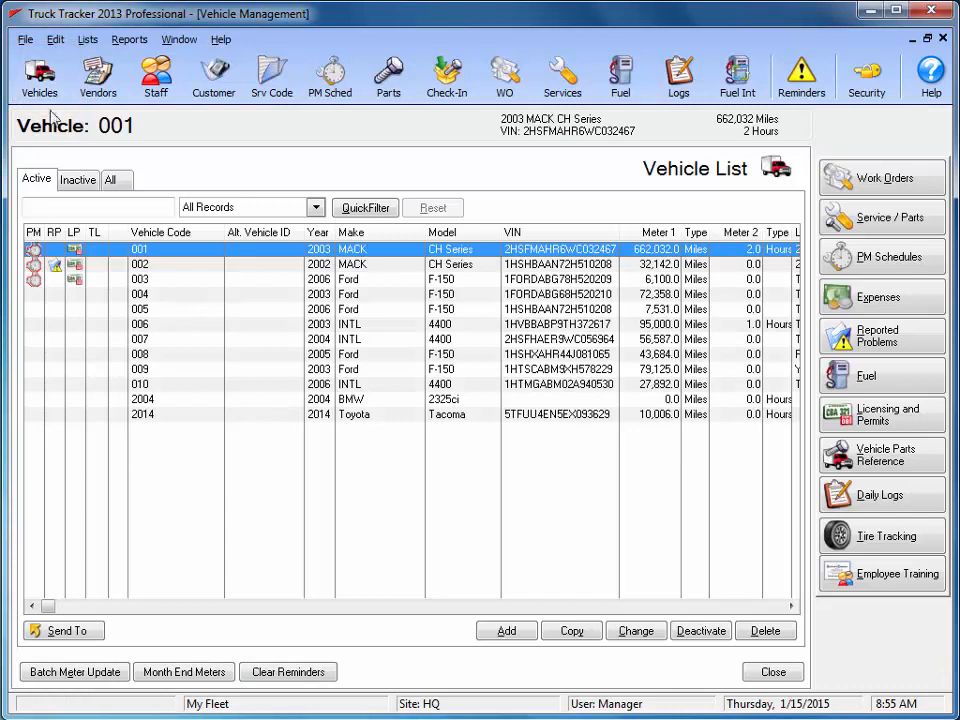
pyautogui.click(155, 373)
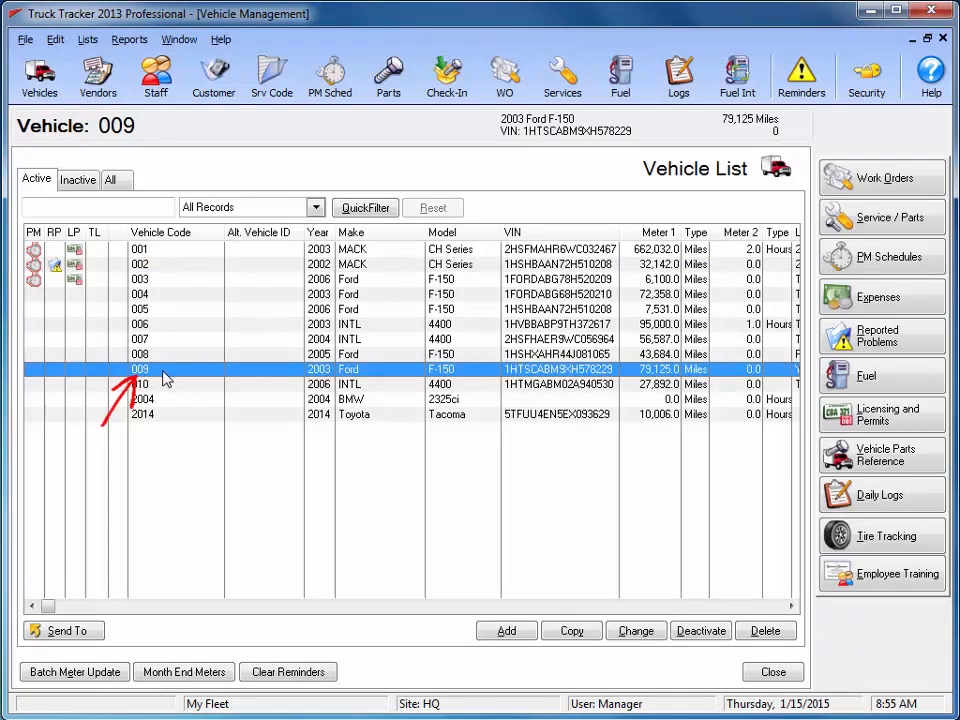
pyautogui.click(842, 230)
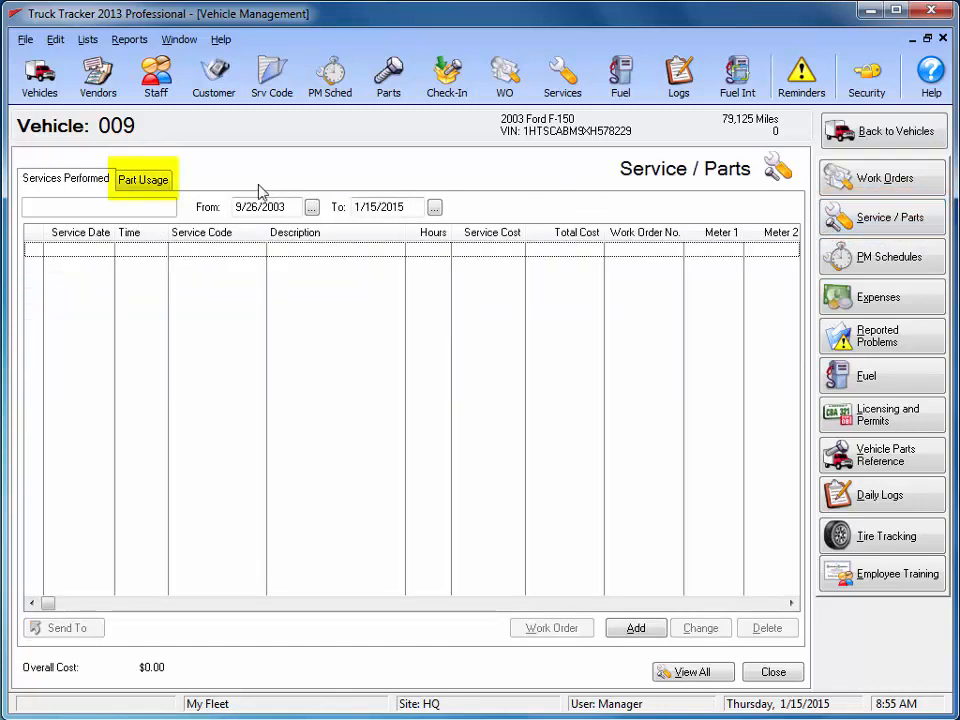
pyautogui.click(163, 185)
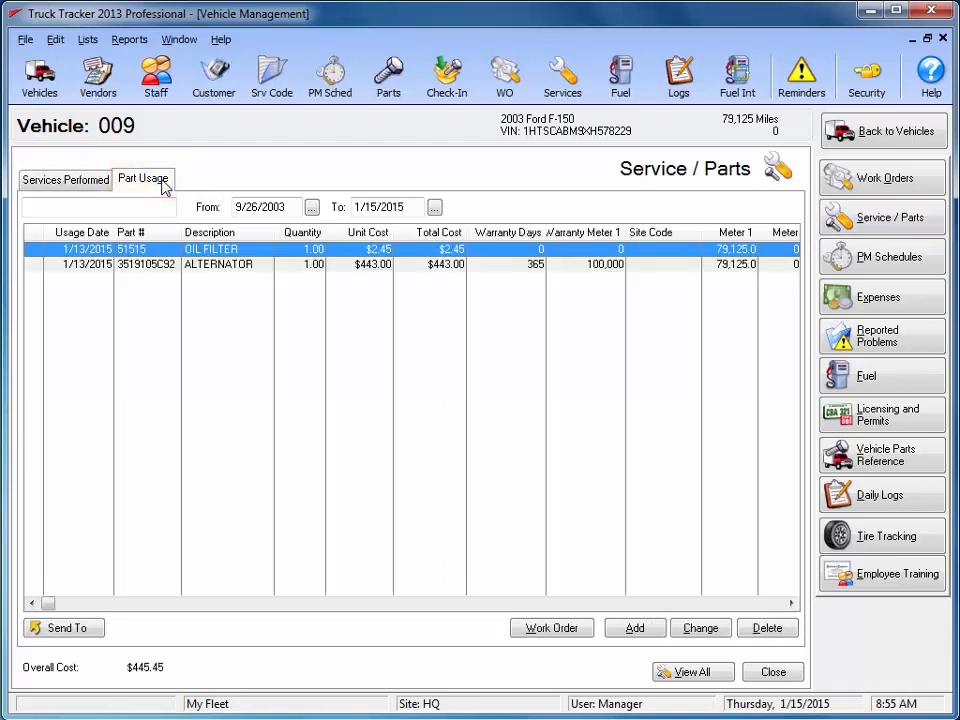
pyautogui.click(143, 266)
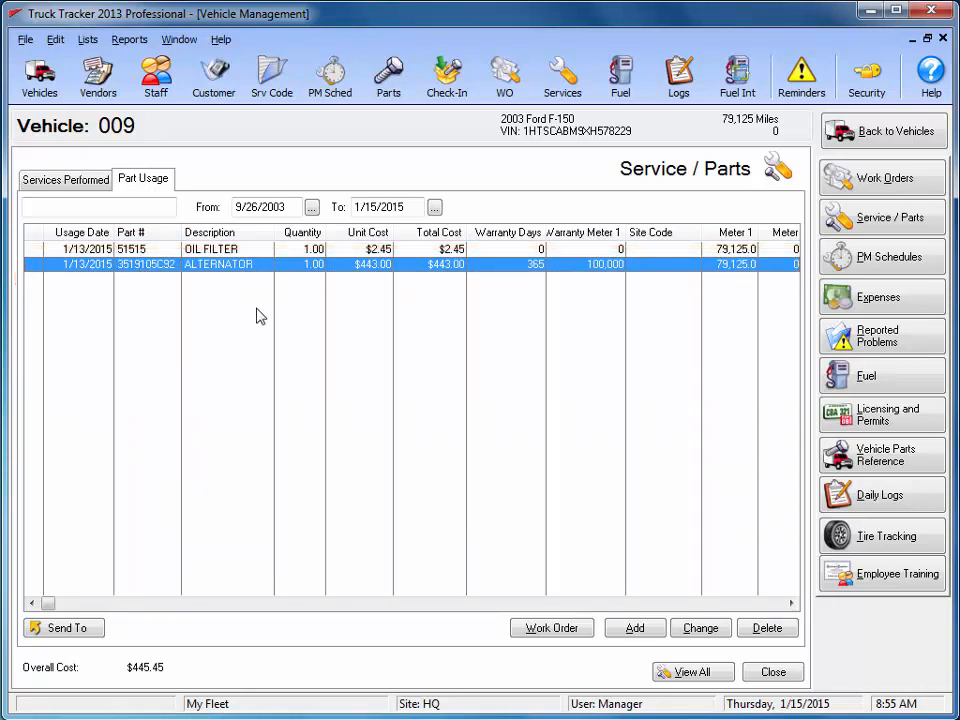
pyautogui.click(801, 675)
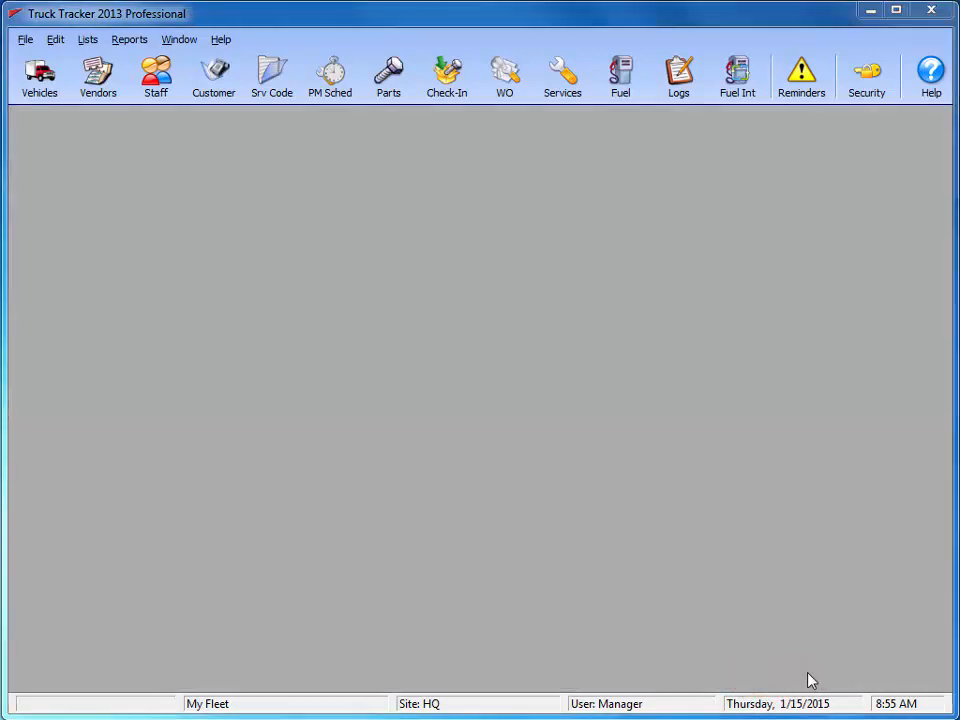